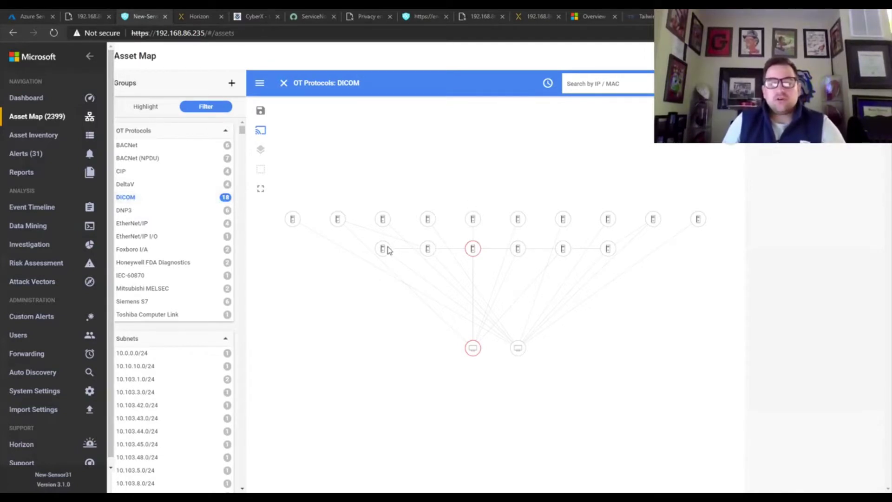
Highlight workstation 1123@TM1305's links and open today's Connection Details with server NAI-S8ADM3NT7J9.
mouse_move(385, 253)
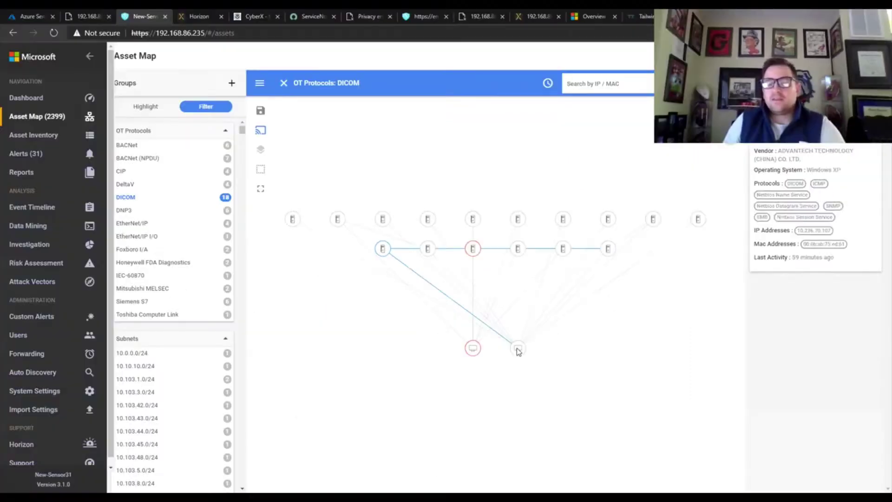
left_click(393, 451)
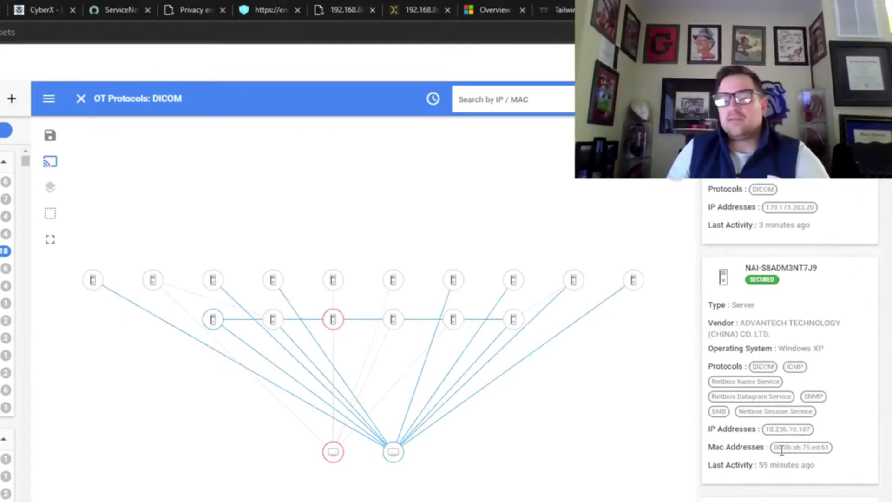
left_click(811, 393)
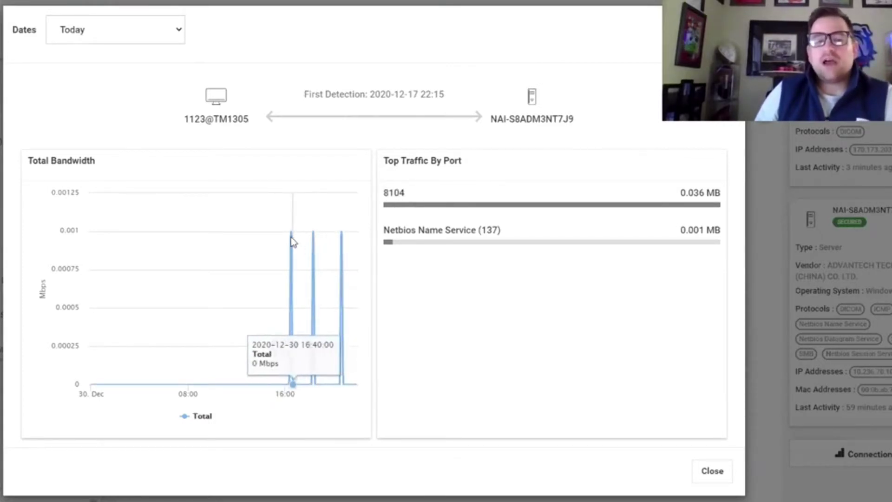
Show the connection's traffic for the last 14 days, then close Connection Details.
left_click(180, 32)
left_click(98, 76)
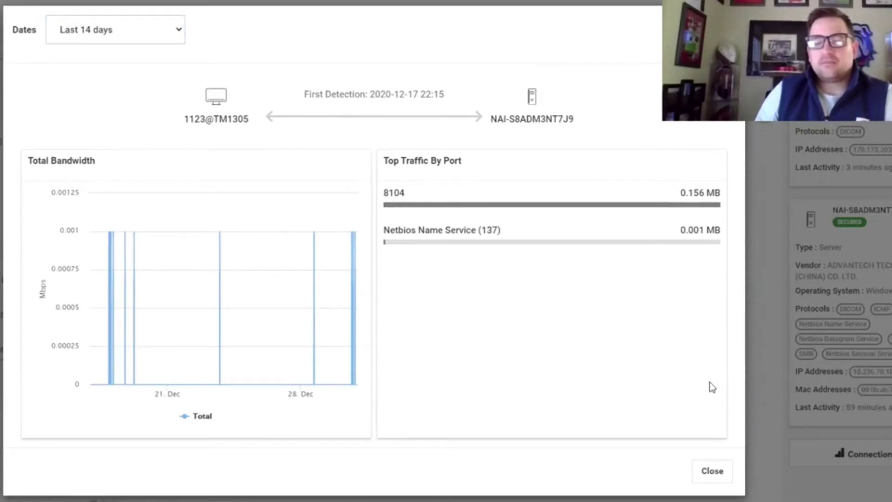
key("Escape")
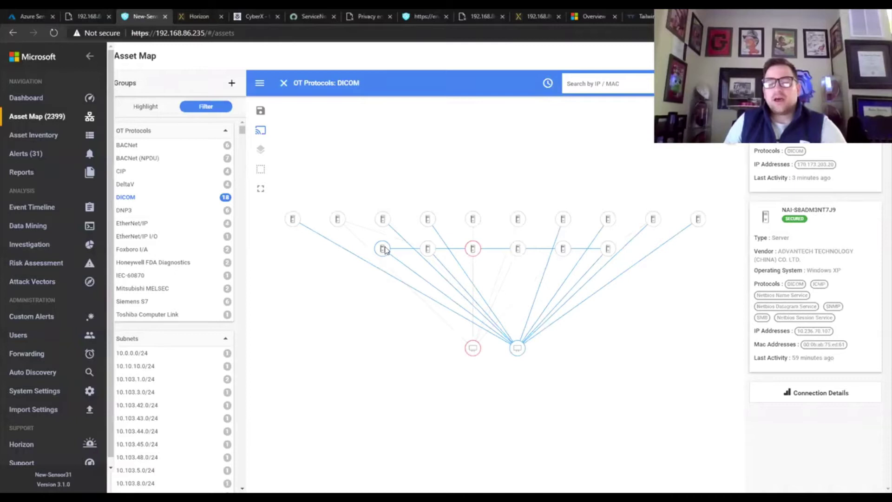
Open View Properties for server NAI-S8ADM3NT7J9 from its node on the asset map.
right_click(383, 249)
left_click(349, 343)
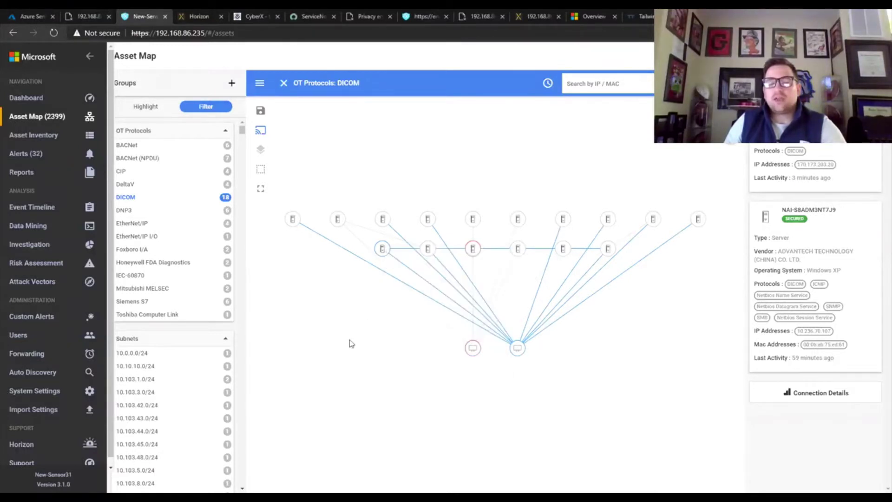
left_click(397, 329)
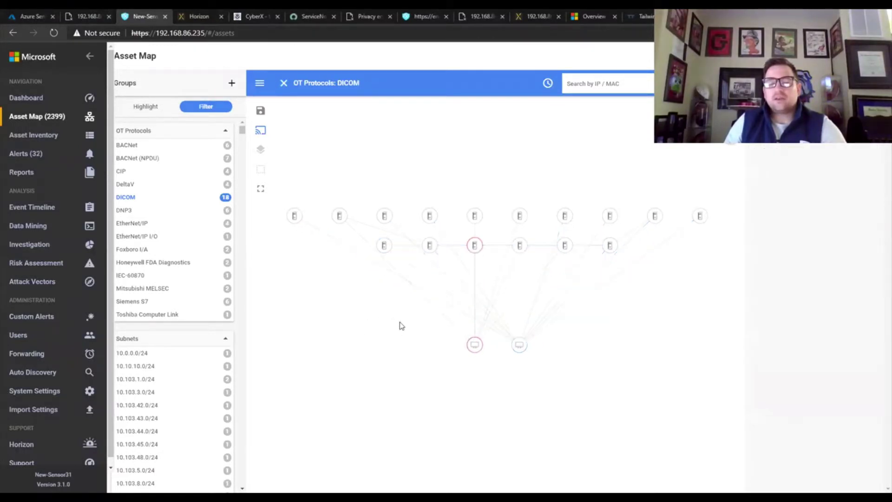
right_click(384, 246)
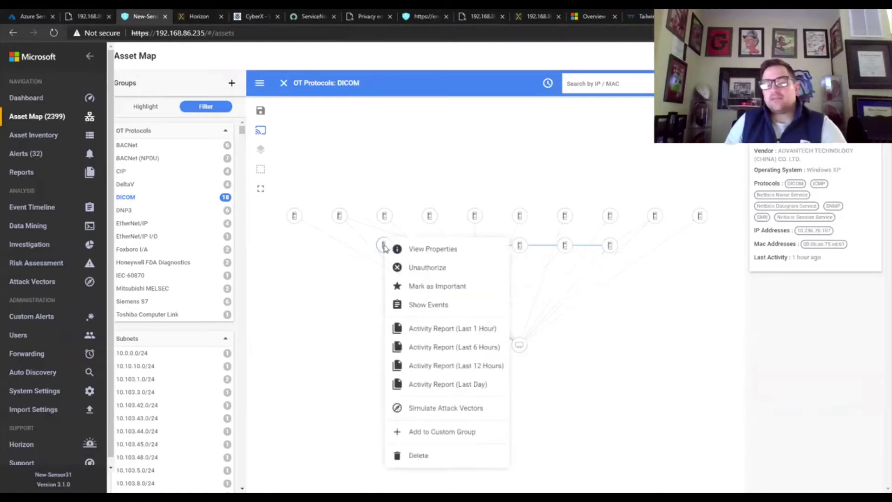
left_click(423, 250)
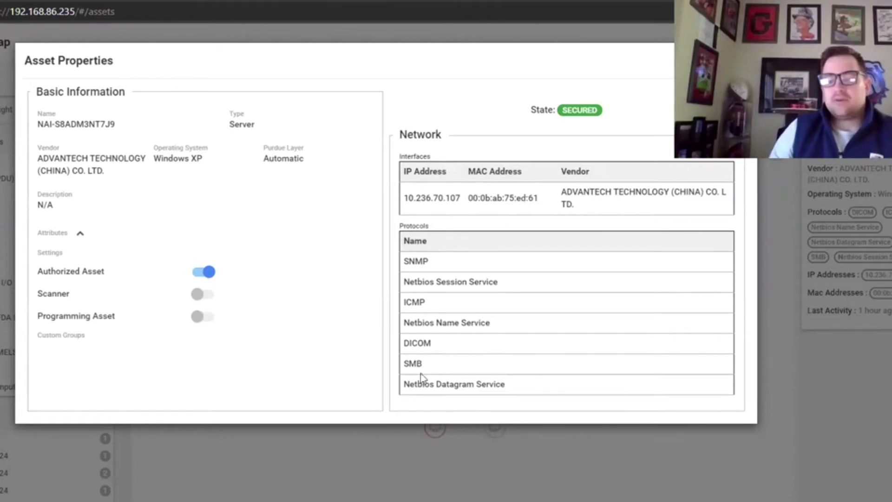
Highlight DICOM in the server's protocols and the Authorized Asset setting, then close Asset Properties.
double_click(421, 343)
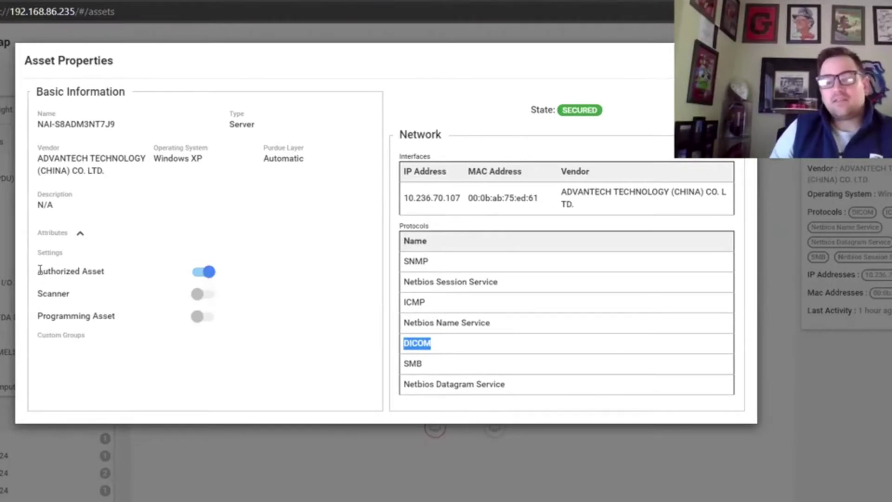
left_click_drag(40, 270, 89, 271)
left_click(113, 268)
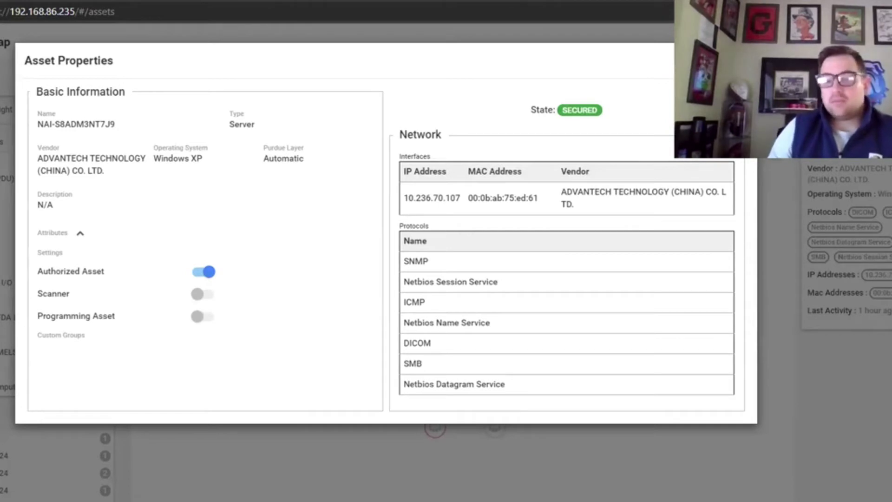
key("Escape")
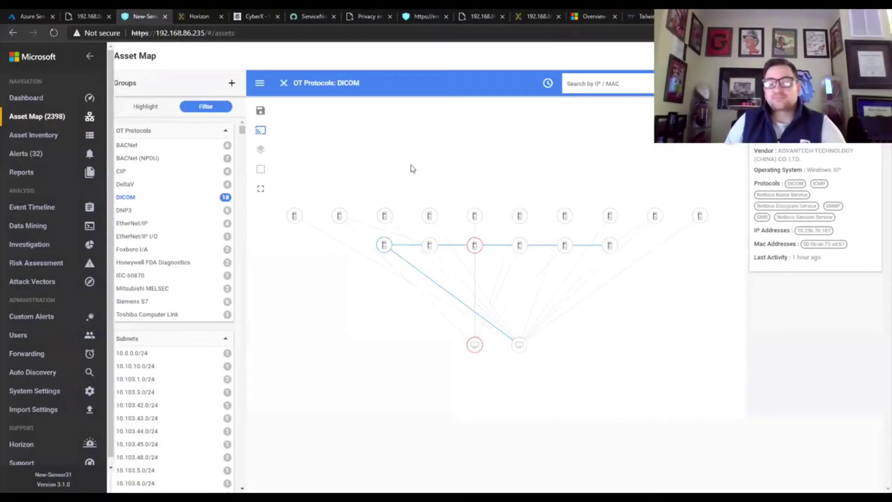
Deselect the server node and switch to the Horizon DICOM Monitor page.
left_click(412, 168)
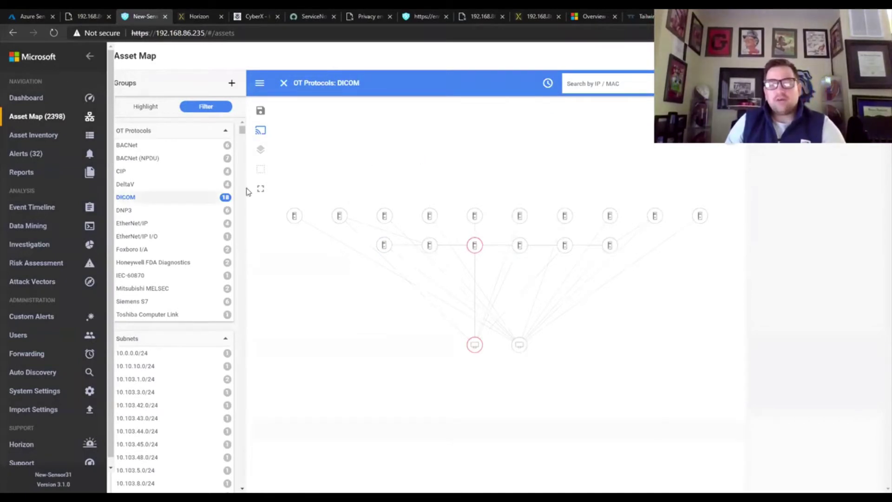
left_click(194, 18)
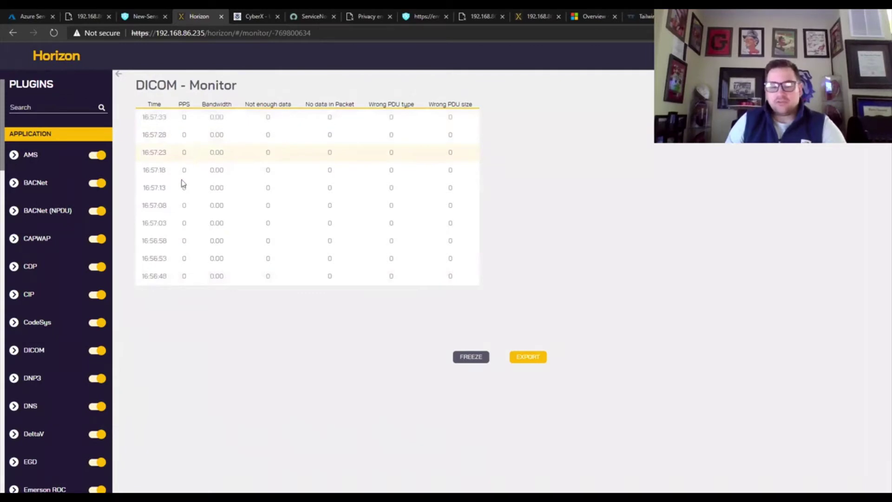
mouse_move(85, 351)
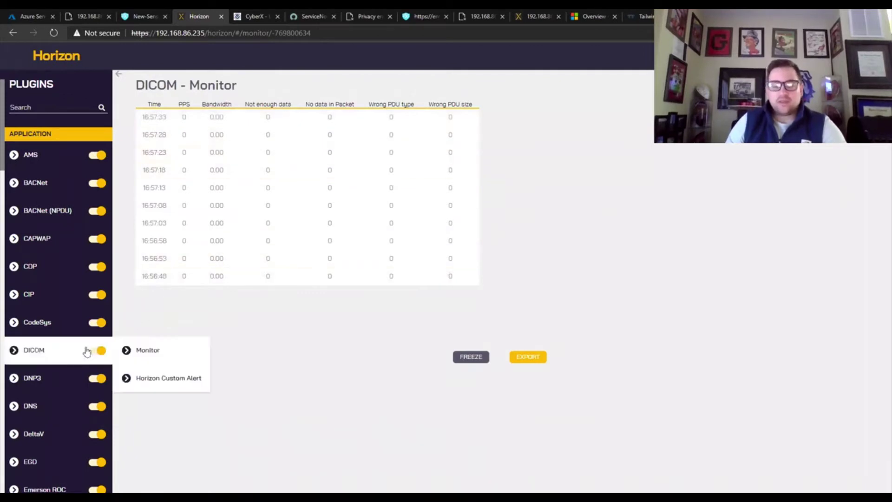
Open Horizon's DICOM Custom Alert Rules page and highlight its Custom Alert Rules heading.
left_click(154, 381)
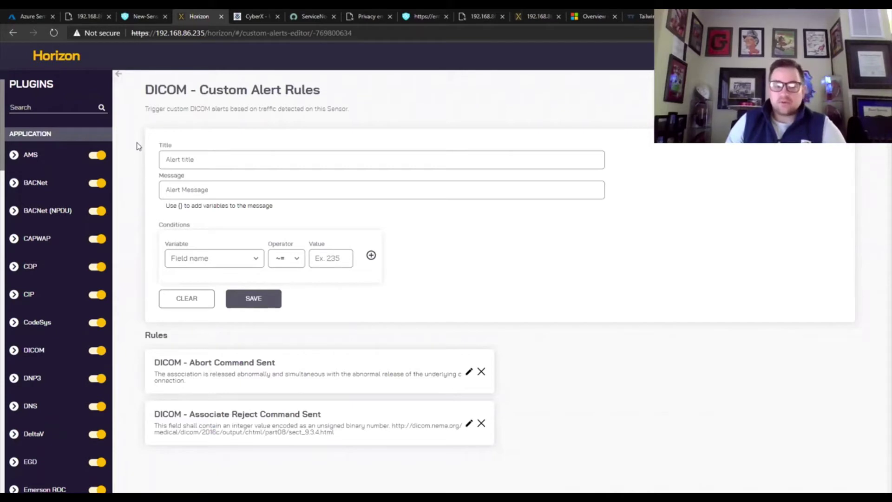
left_click_drag(200, 88, 321, 92)
left_click(320, 108)
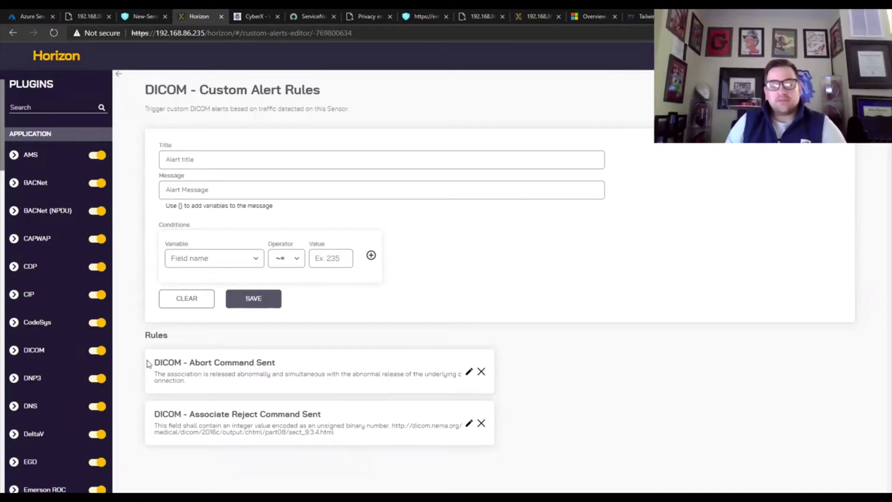
mouse_move(40, 356)
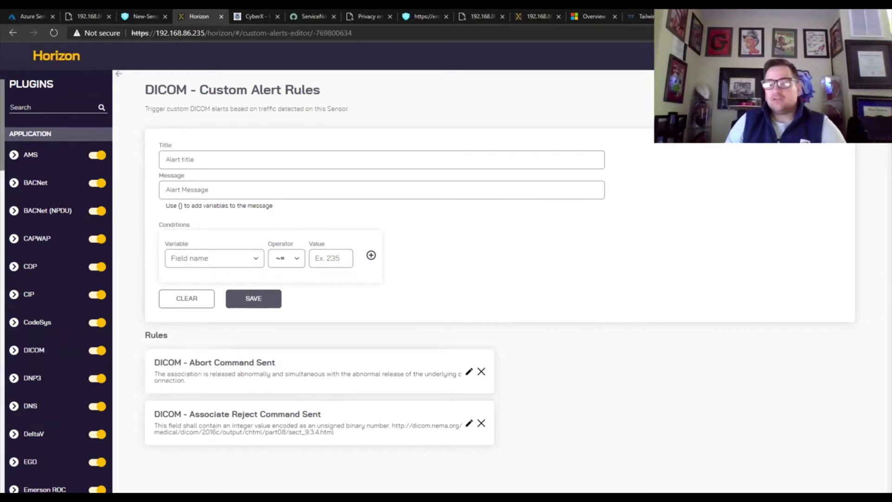
left_click(775, 122)
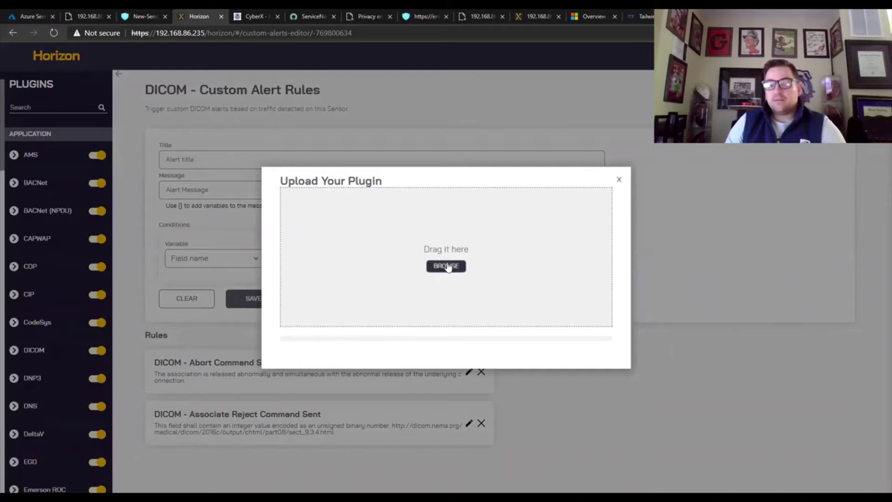
left_click(619, 180)
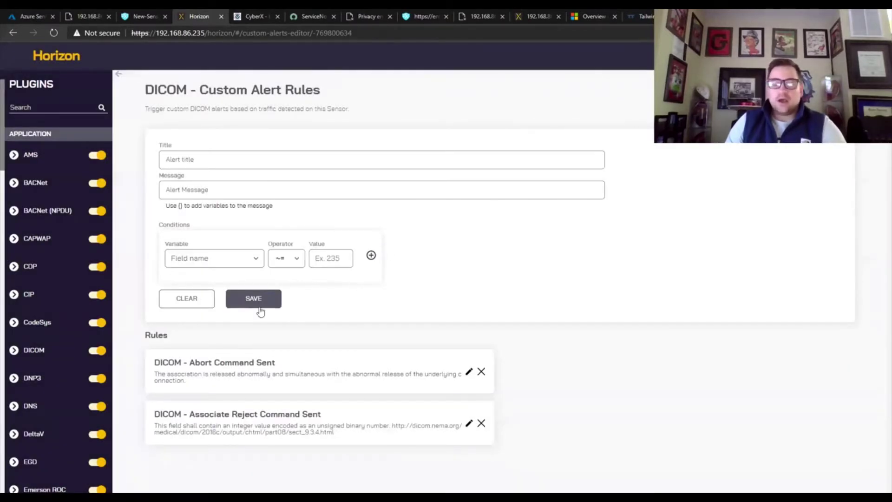
mouse_move(28, 354)
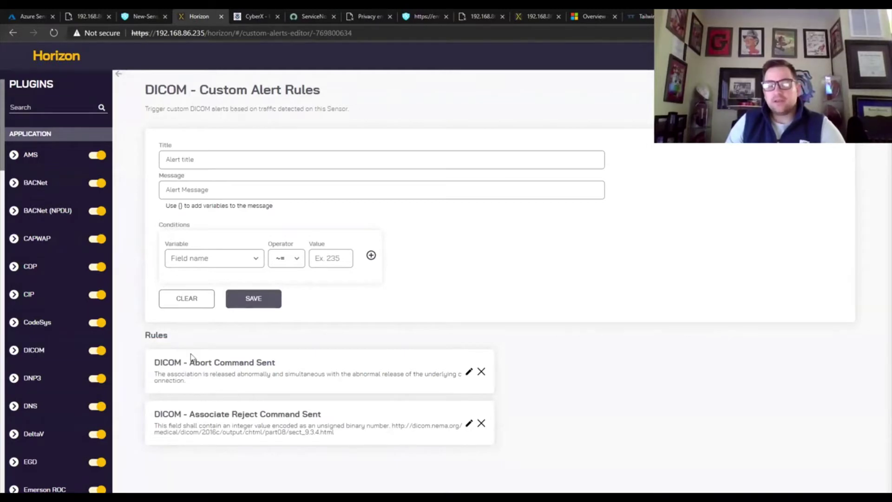
Load the DICOM - Abort Command Sent rule into the form and highlight its title.
left_click(469, 373)
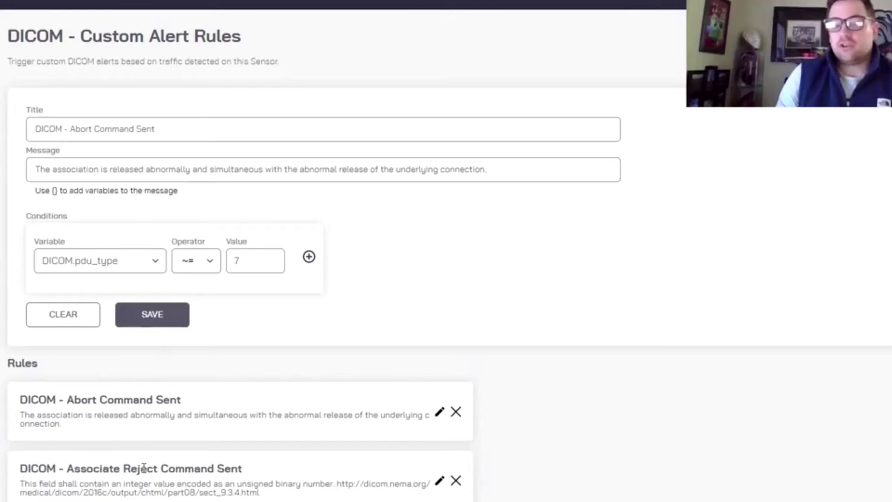
left_click_drag(69, 466, 162, 462)
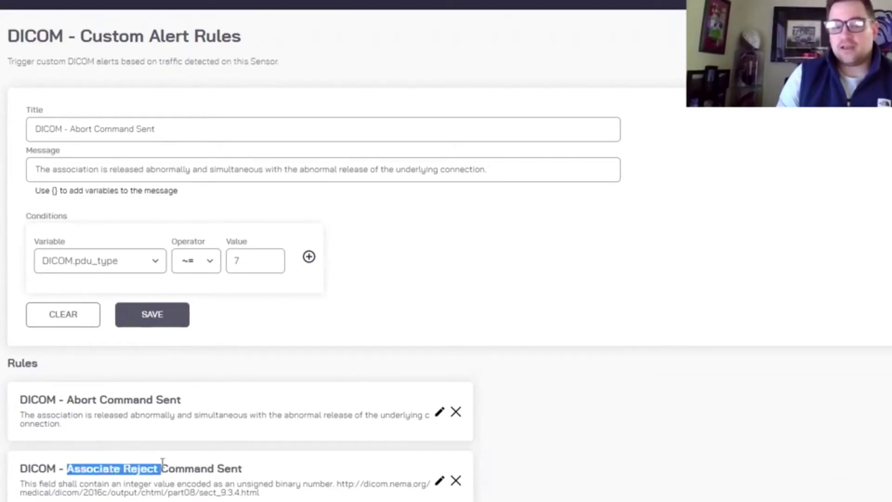
left_click_drag(36, 130, 157, 122)
left_click(164, 127)
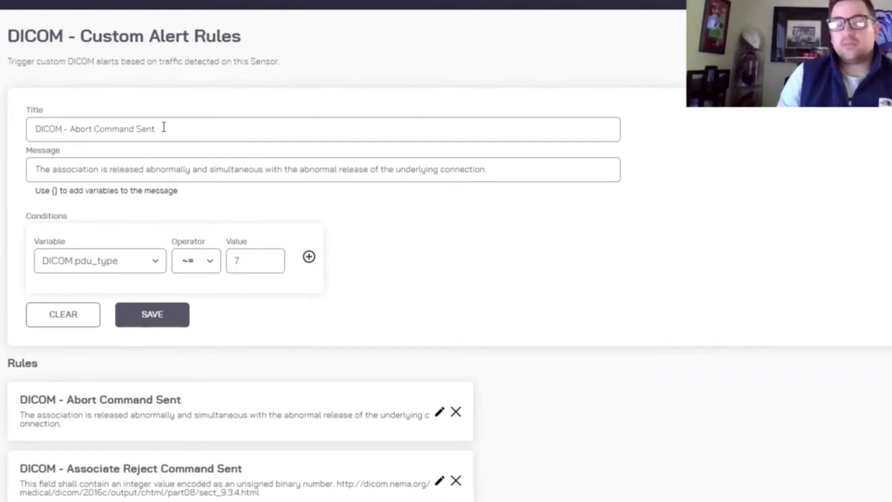
left_click_drag(37, 128, 166, 128)
left_click(168, 129)
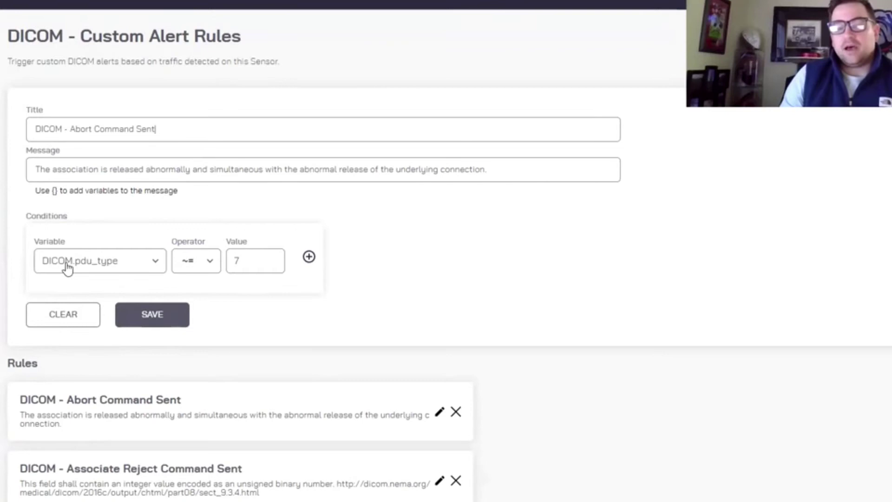
Browse the condition variables for DICOM.pdu_type ~= 7 unchanged, and highlight Abort in the title.
left_click(155, 262)
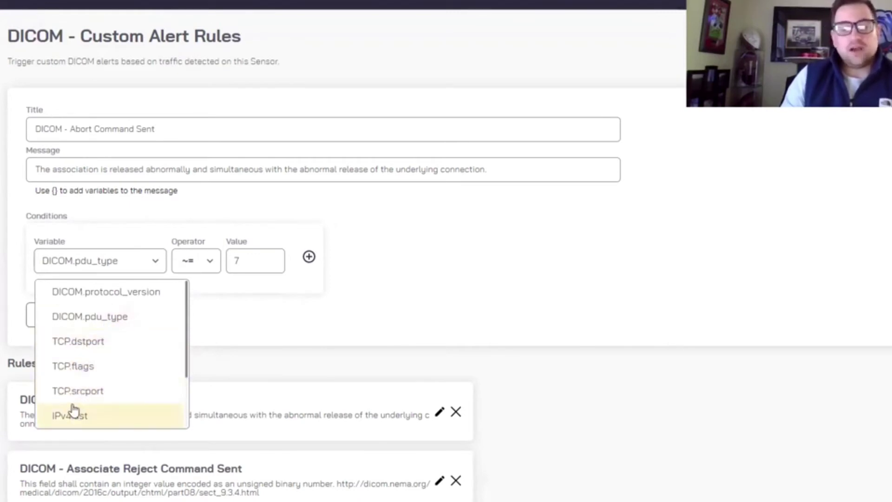
scroll(111, 346, "down", 1)
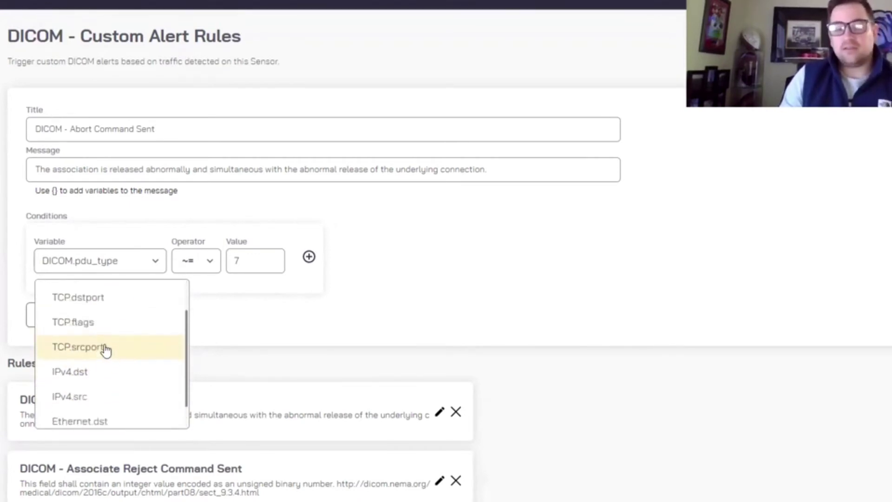
scroll(106, 344, "up", 1)
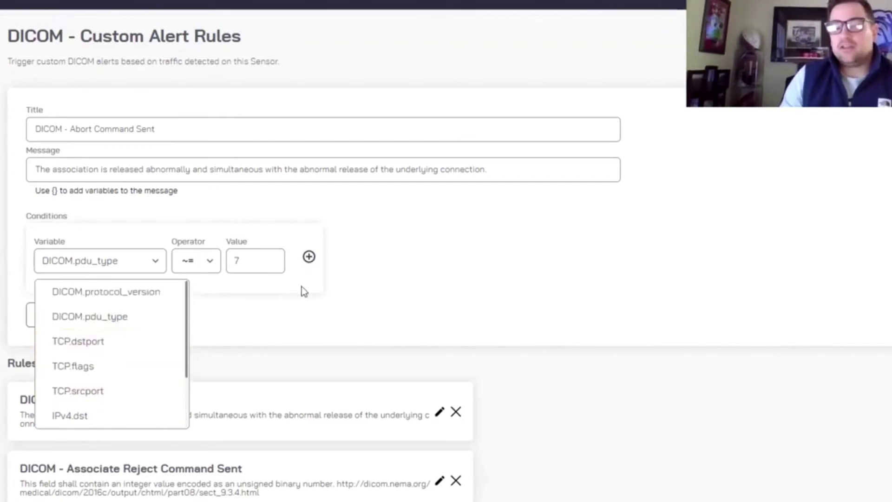
left_click(288, 362)
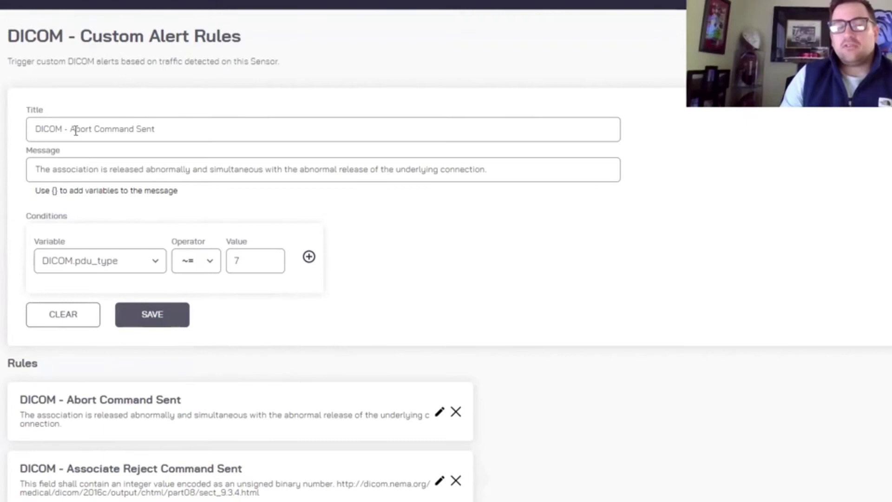
left_click_drag(70, 130, 159, 127)
left_click(160, 128)
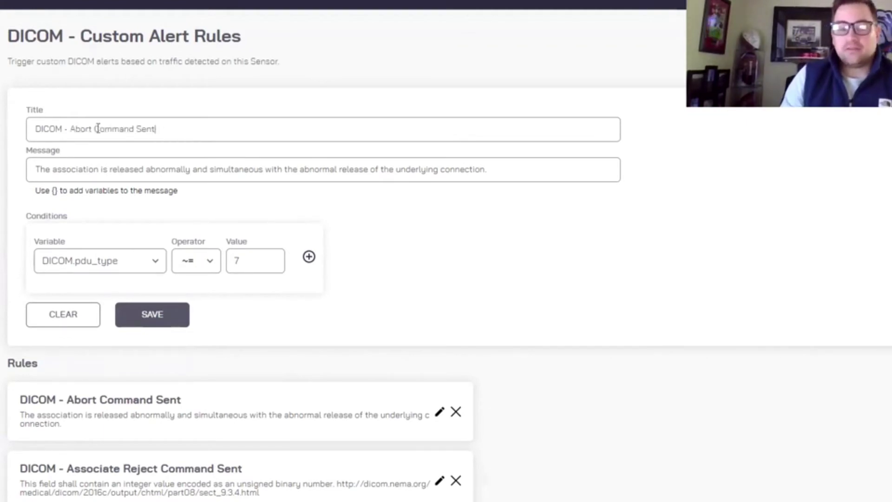
double_click(79, 130)
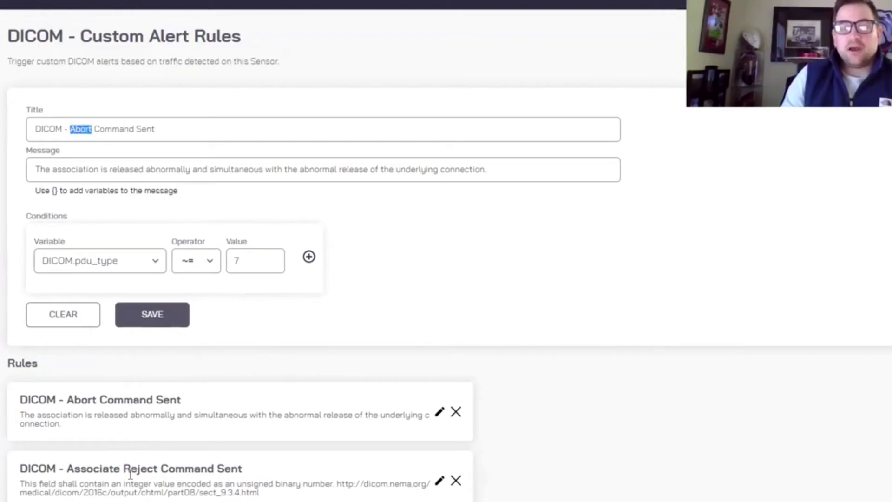
left_click(158, 478)
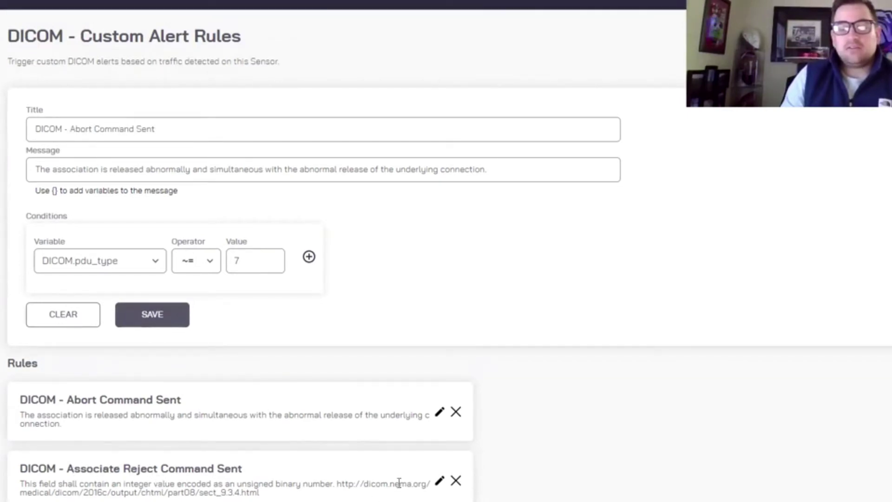
Load the Associate Reject Command Sent rule (pdu_type 3) and highlight its message and reference URL.
left_click(440, 481)
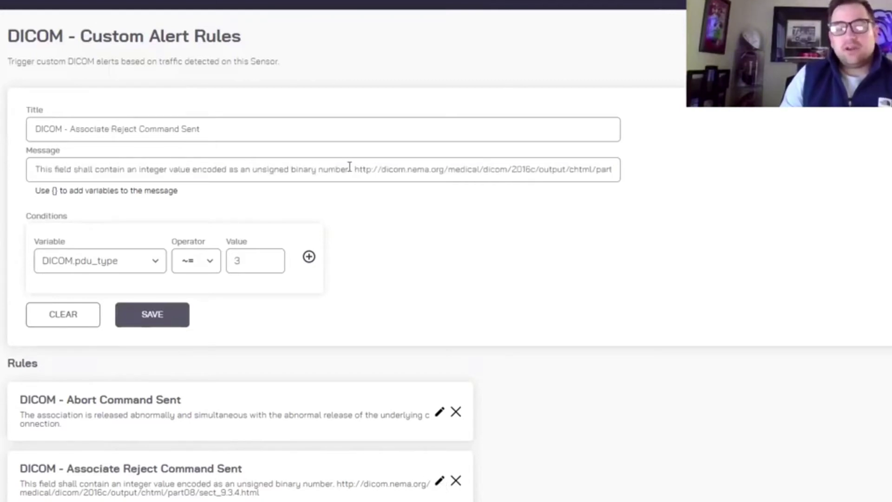
left_click_drag(355, 168, 541, 173)
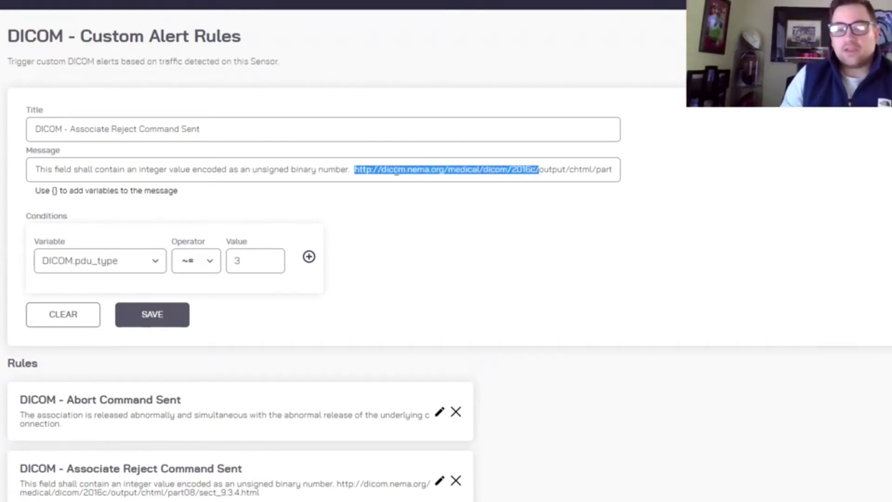
triple_click(133, 169)
left_click(141, 170)
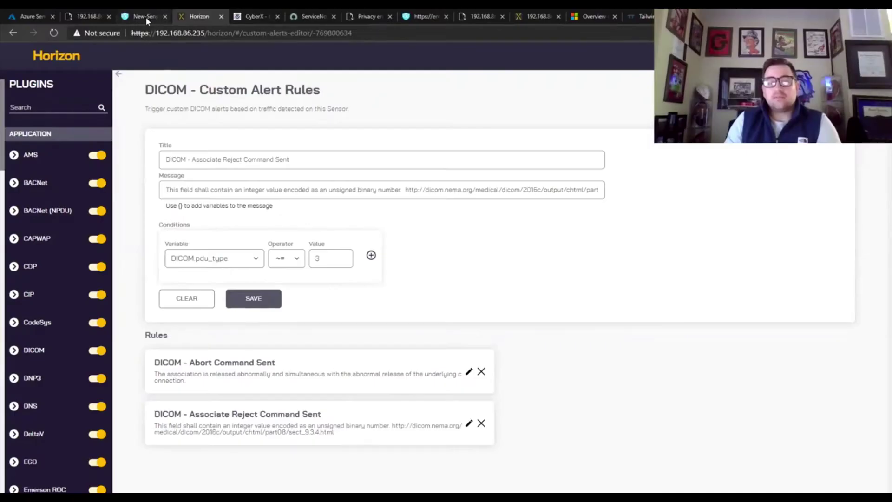
Go to the sensor's Asset Inventory, discarding the unsaved asset map changes.
left_click(146, 16)
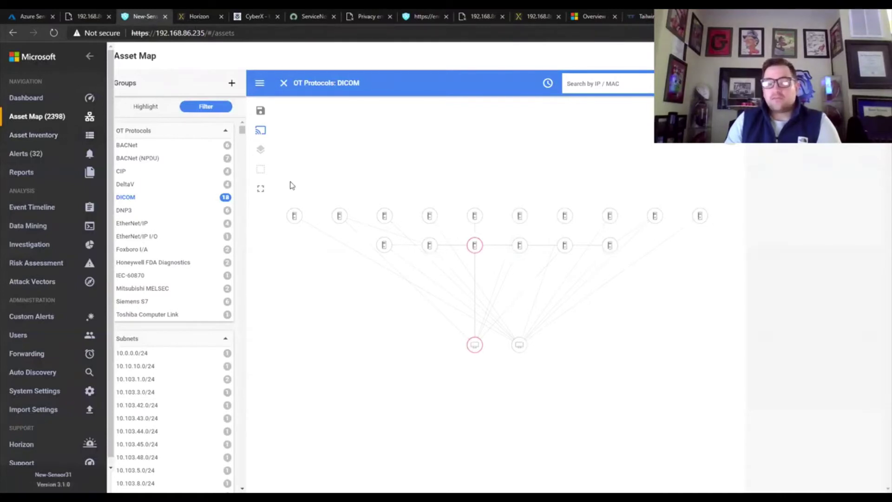
left_click(42, 136)
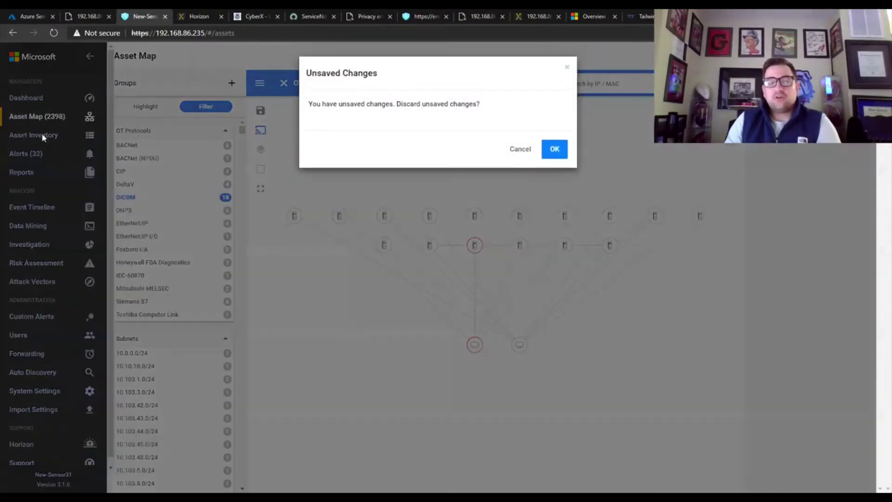
left_click(557, 155)
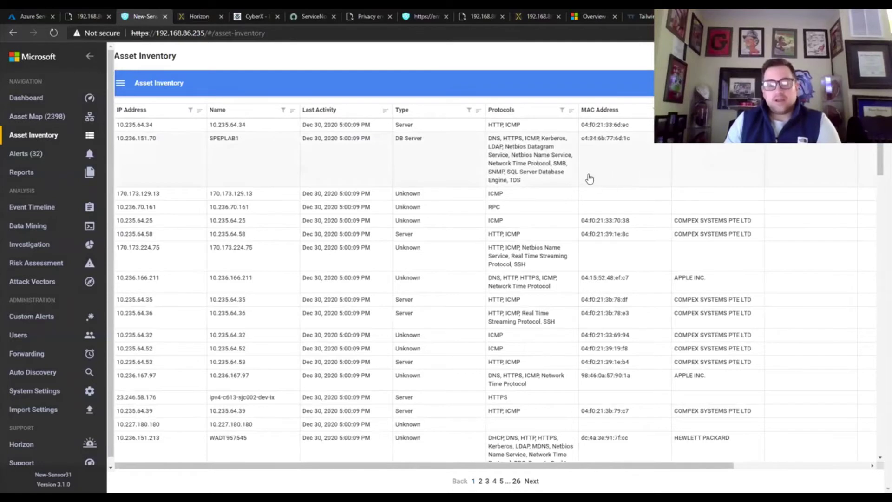
Filter the inventory's Protocols column to DICOM.
left_click(563, 112)
left_click(526, 142)
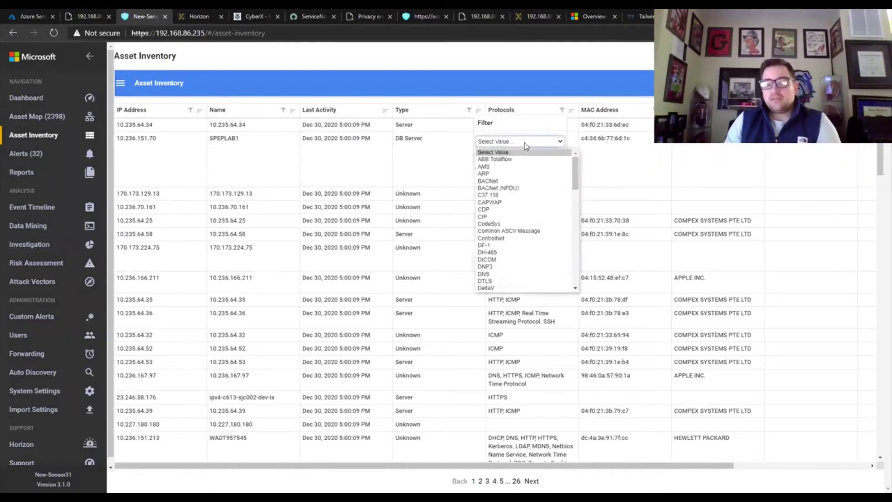
left_click(495, 261)
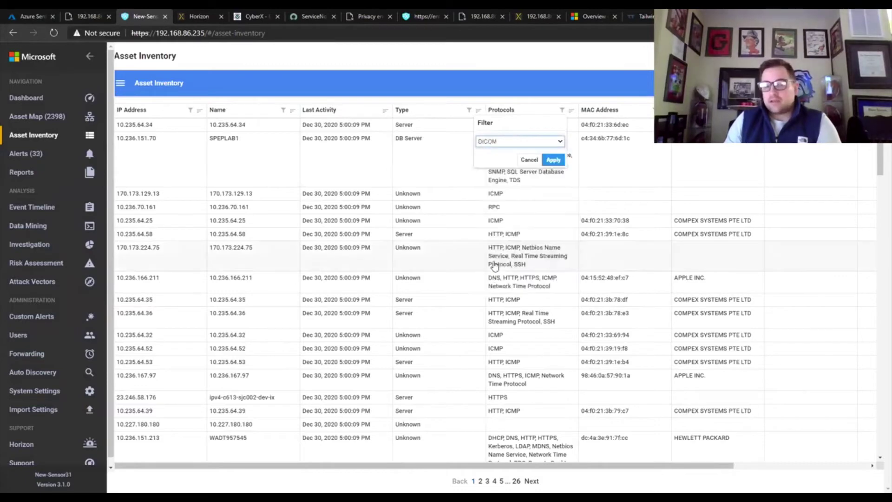
left_click(553, 159)
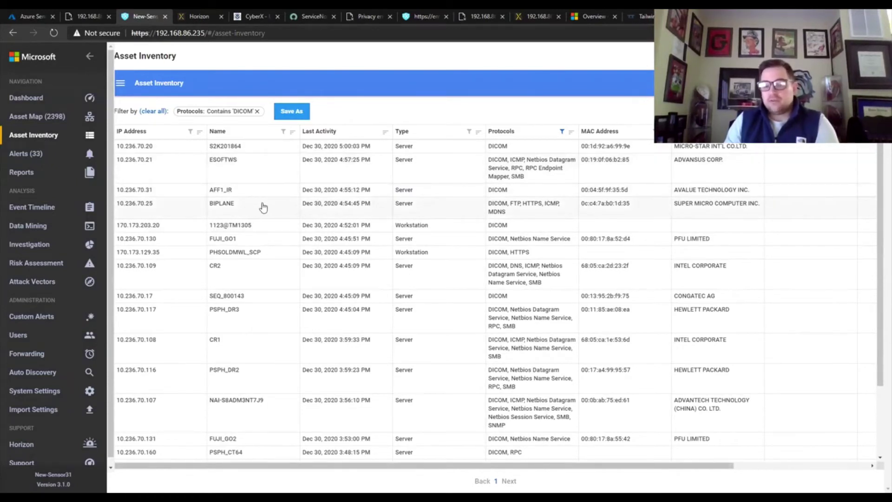
left_click_drag(442, 465, 369, 430)
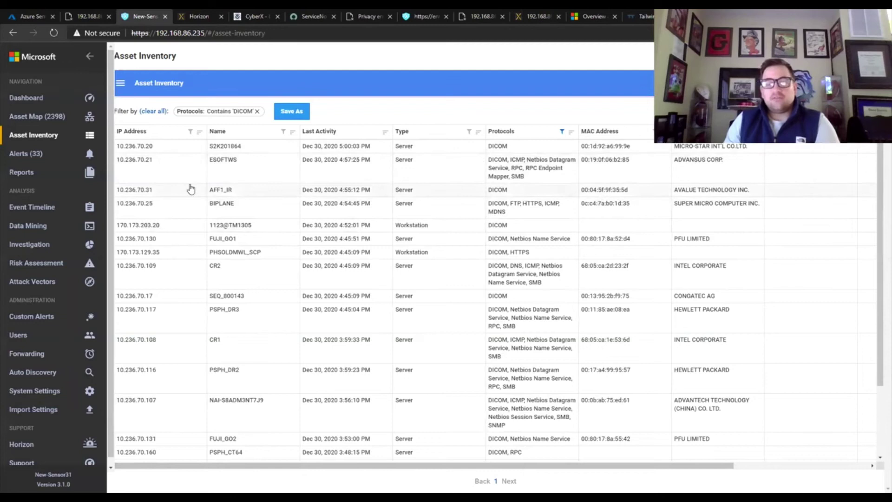
Open the DICOM - Associate Reject Command Sent alert, highlight its description and title, then close it.
left_click(25, 156)
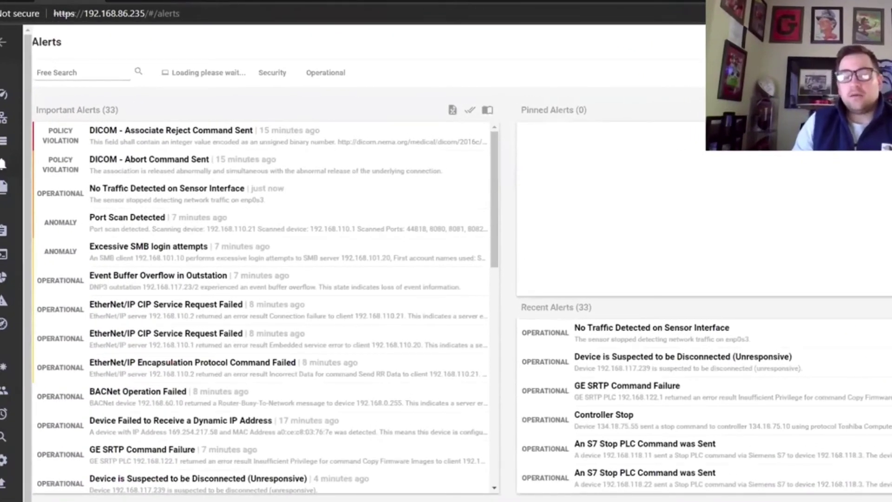
left_click(140, 130)
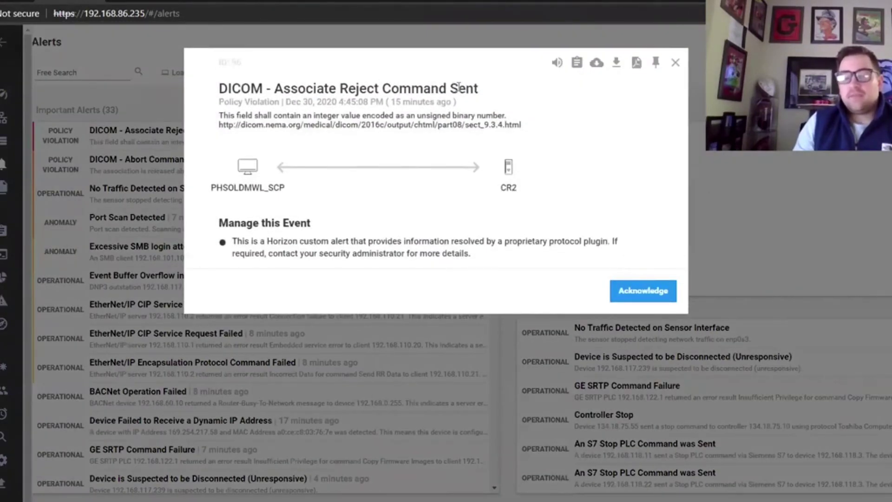
left_click_drag(220, 114, 447, 126)
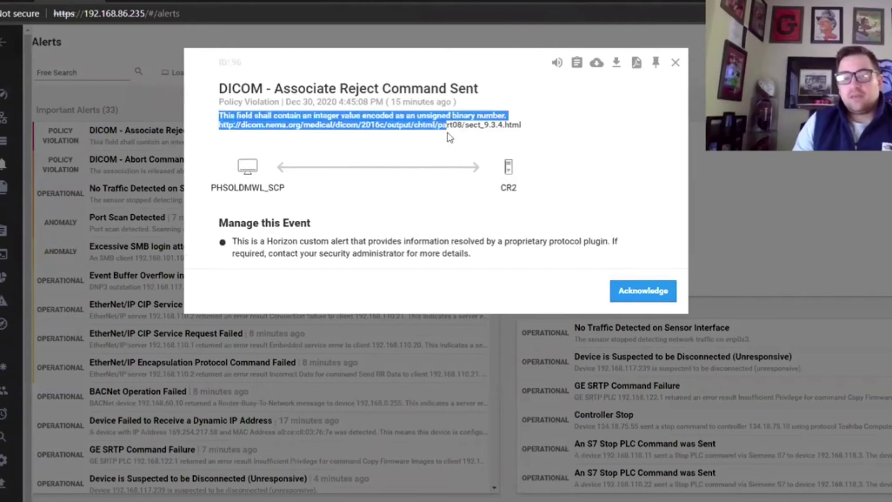
left_click(343, 188)
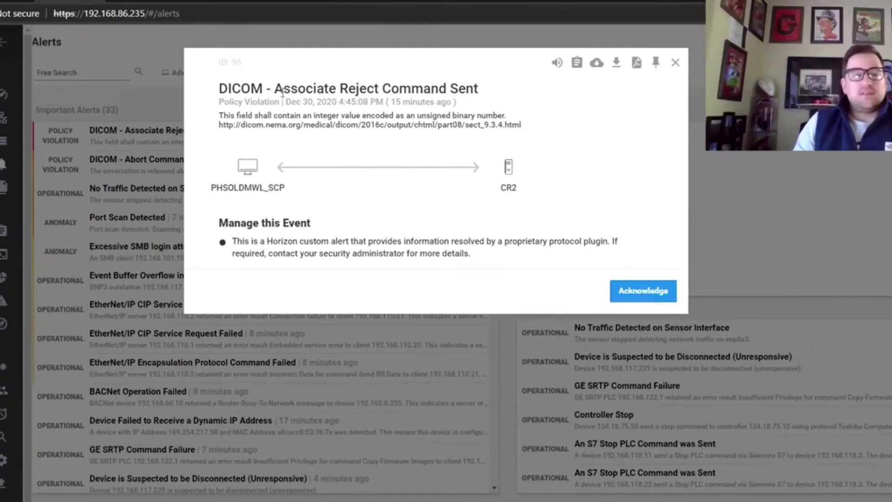
left_click_drag(275, 89, 381, 88)
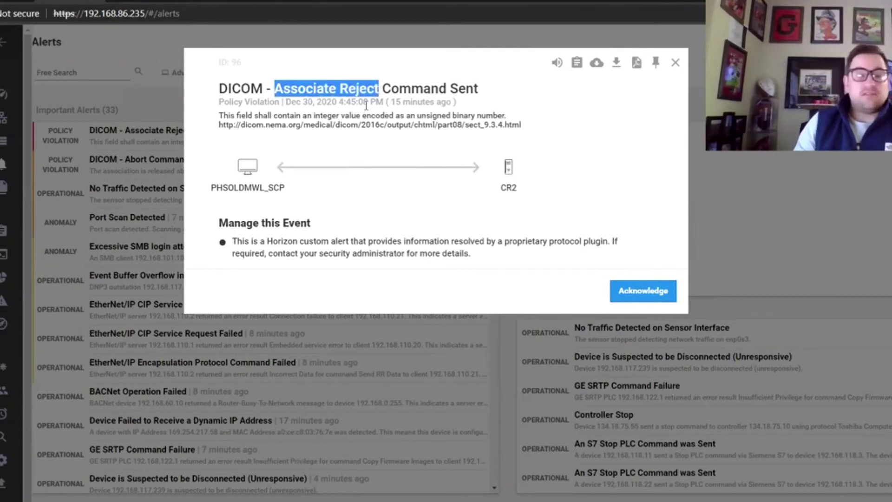
left_click(358, 88)
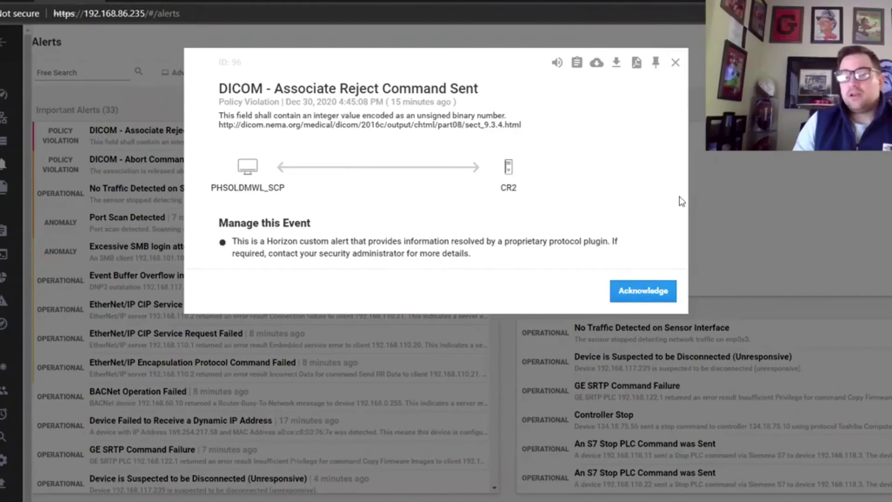
left_click(675, 63)
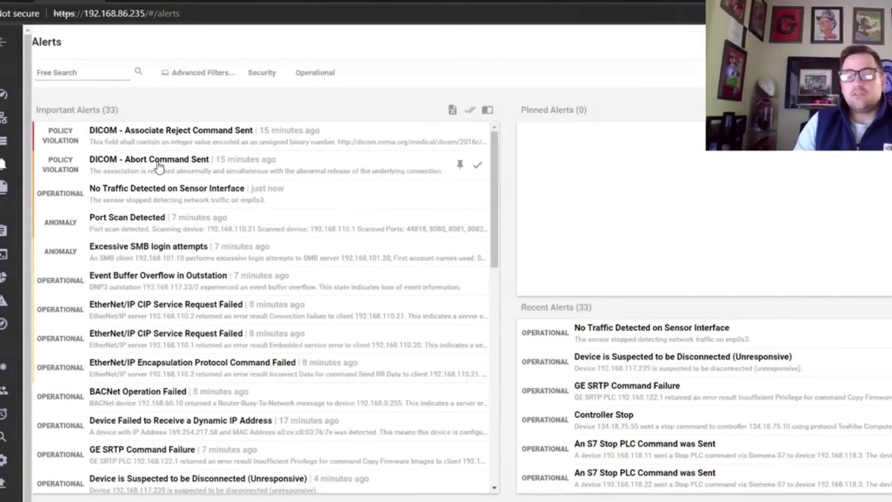
Open the DICOM - Abort Command Sent alert, highlight its title and description, then map PHSOLDMWL_SCP.
left_click(158, 161)
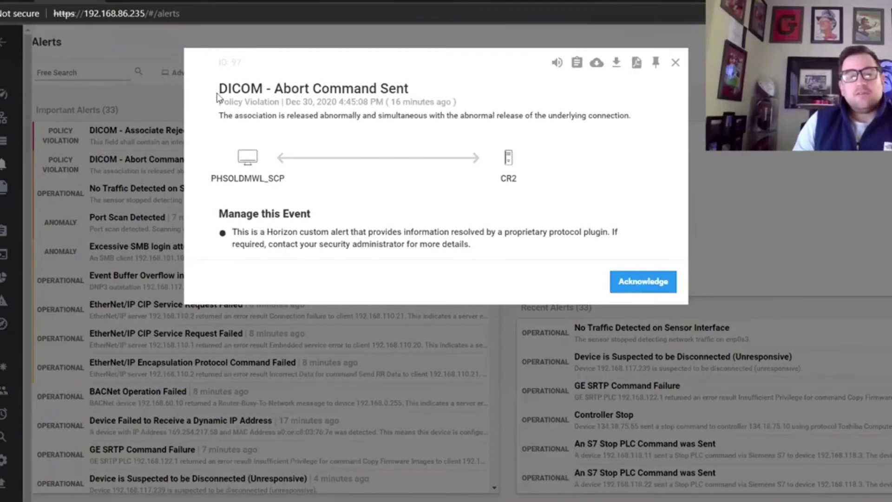
left_click_drag(276, 87, 408, 90)
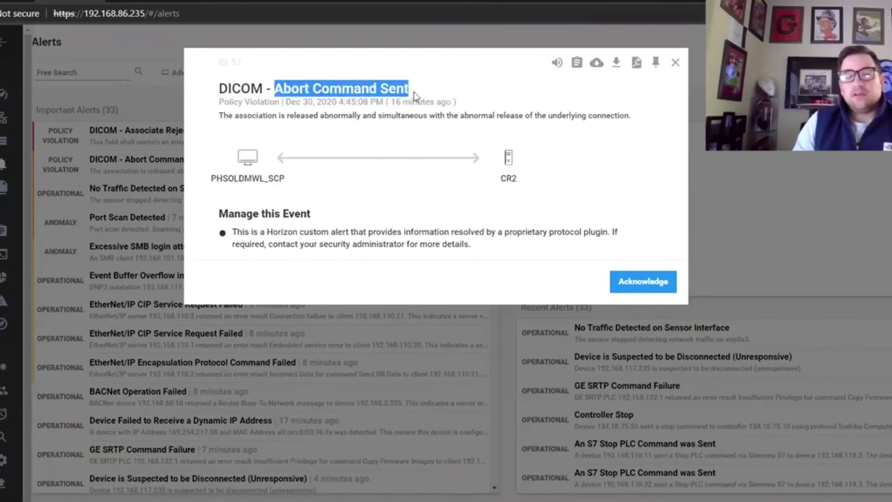
left_click(376, 116)
left_click_drag(220, 115, 644, 121)
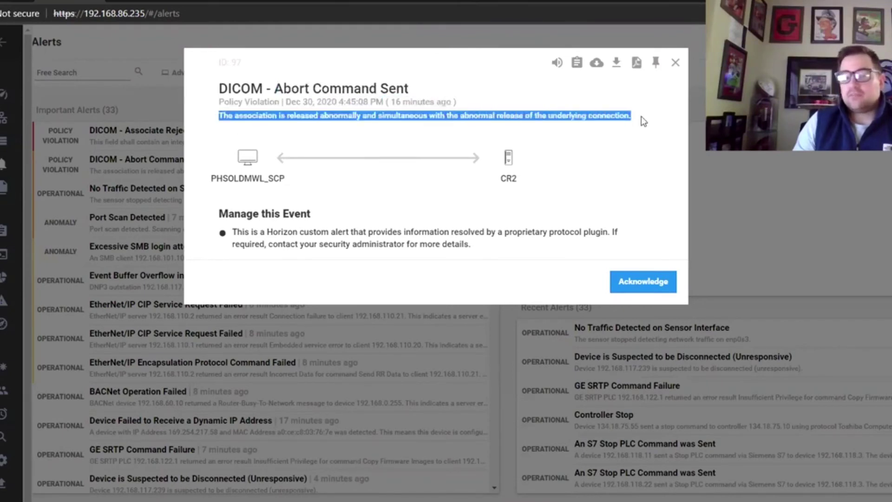
left_click(563, 136)
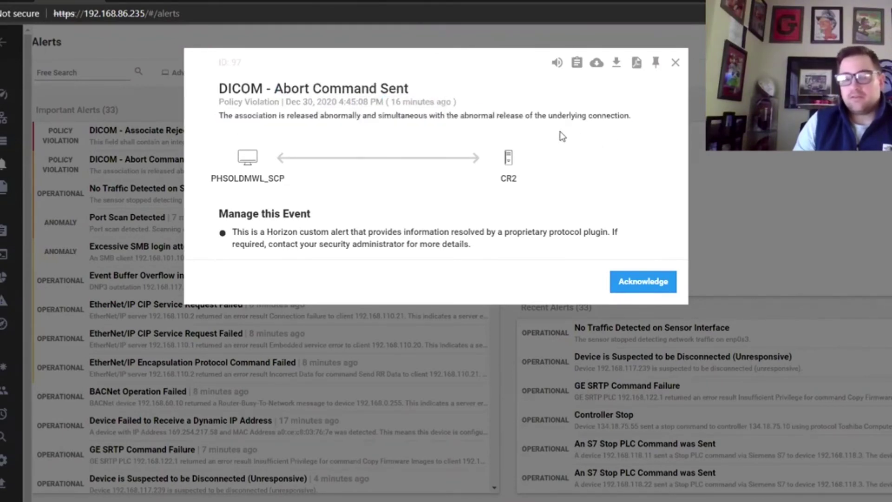
left_click(246, 162)
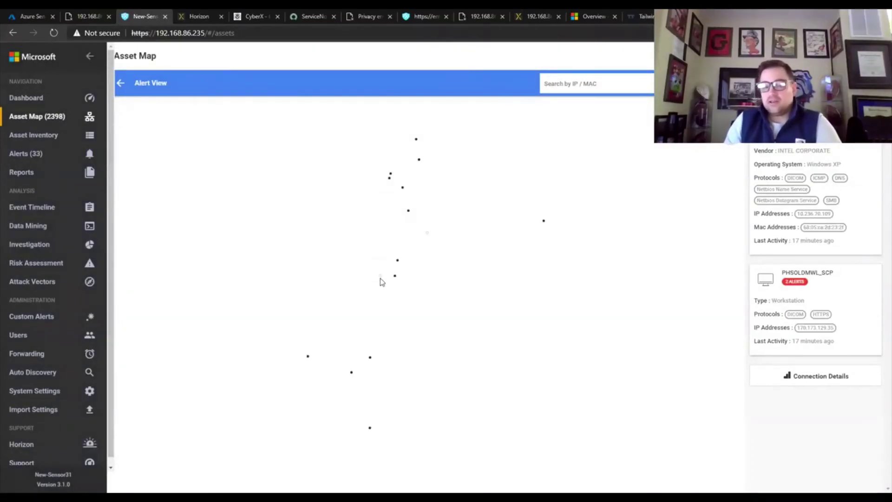
scroll(381, 282, "up", 5)
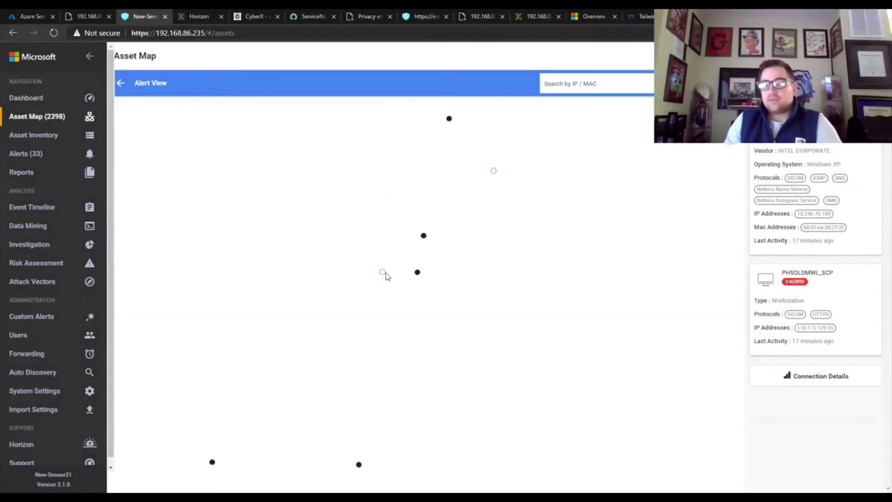
scroll(400, 274, "up", 2)
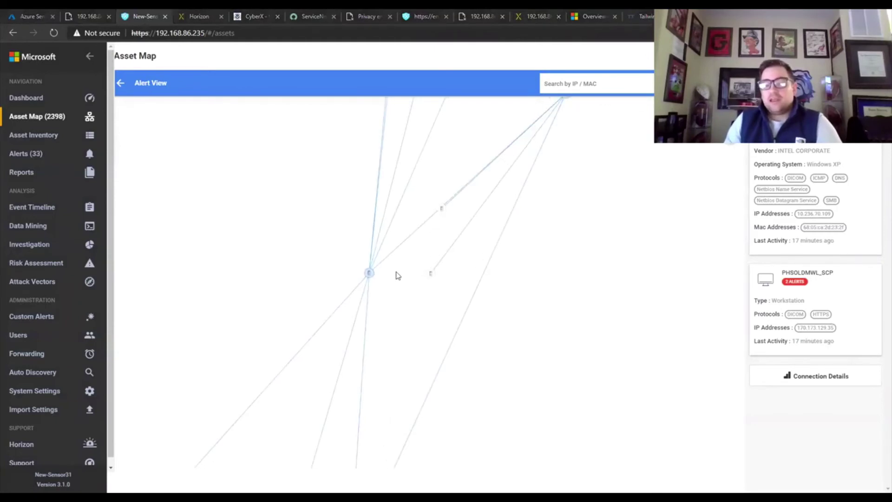
scroll(396, 279, "up", 1)
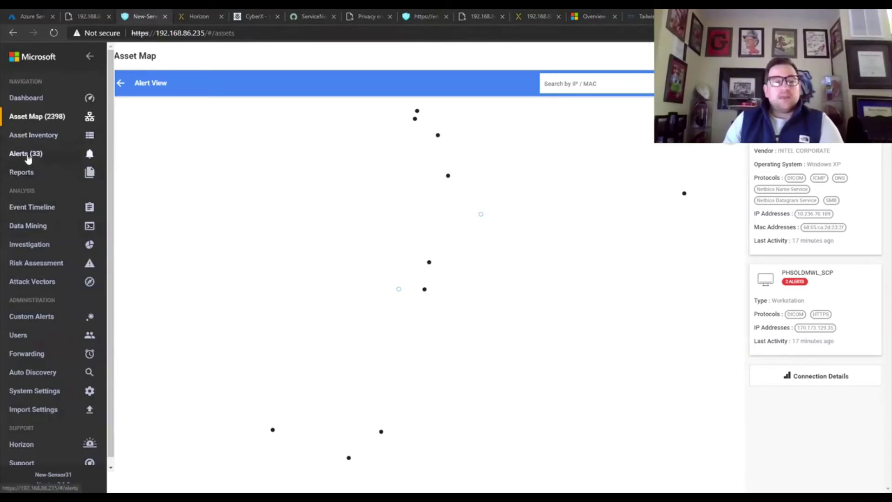
Open the dicom data mining report, review its settings and name unchanged, and view DICOM Connections.
left_click(39, 228)
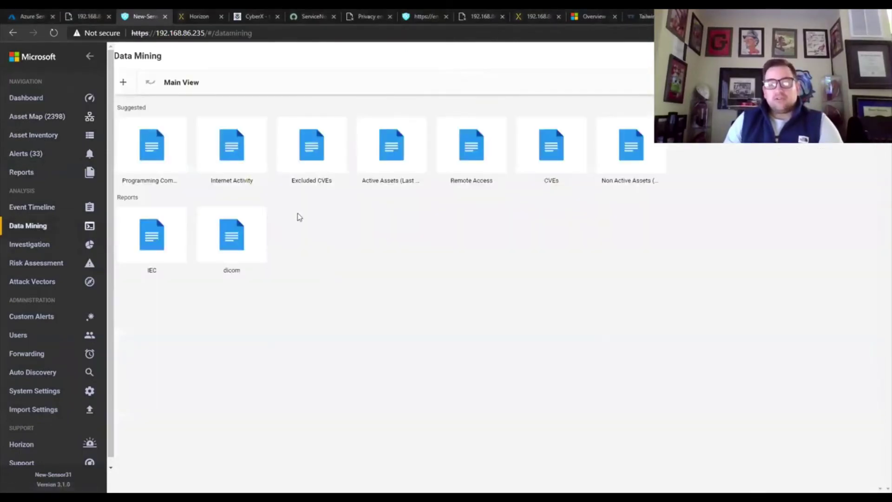
left_click(233, 238)
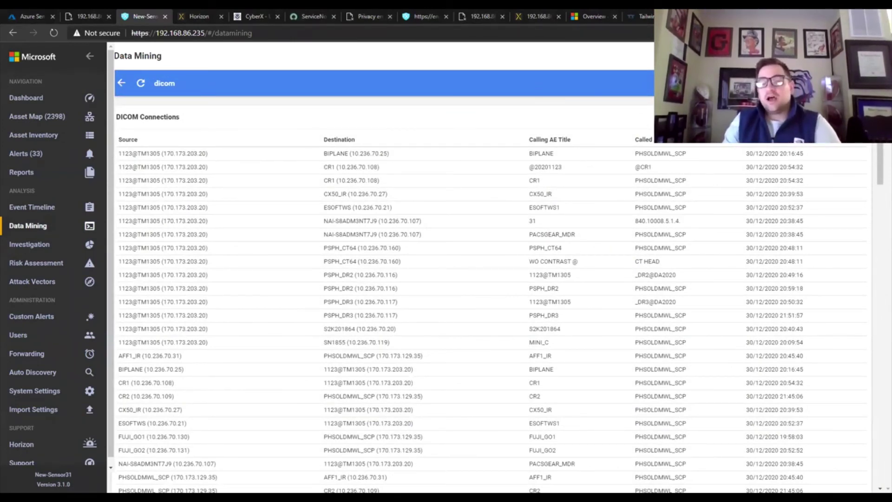
left_click(874, 83)
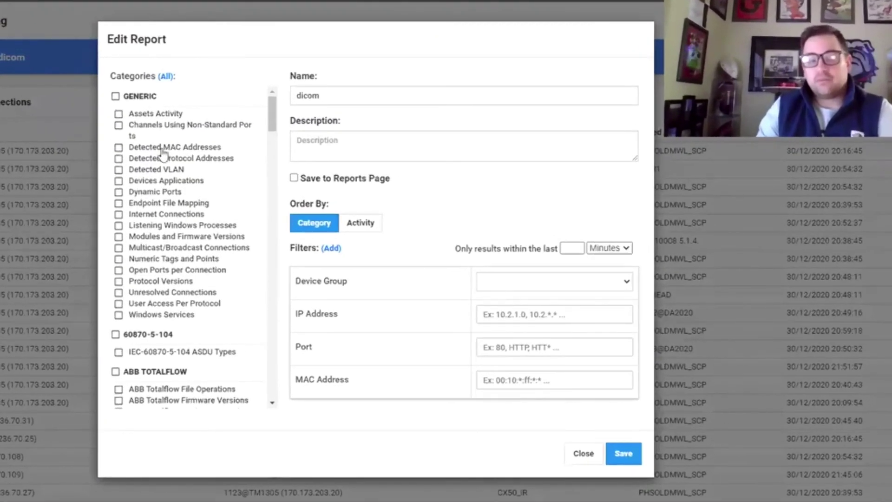
scroll(172, 223, "down", 10)
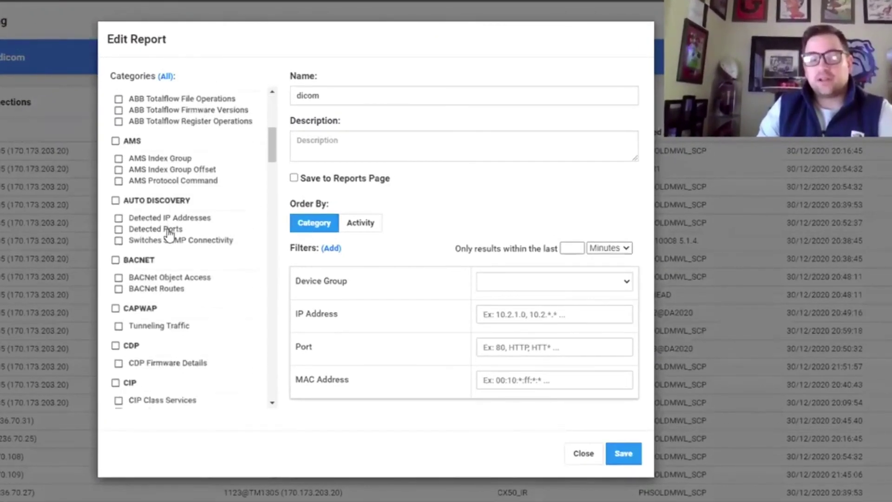
scroll(168, 235, "down", 3)
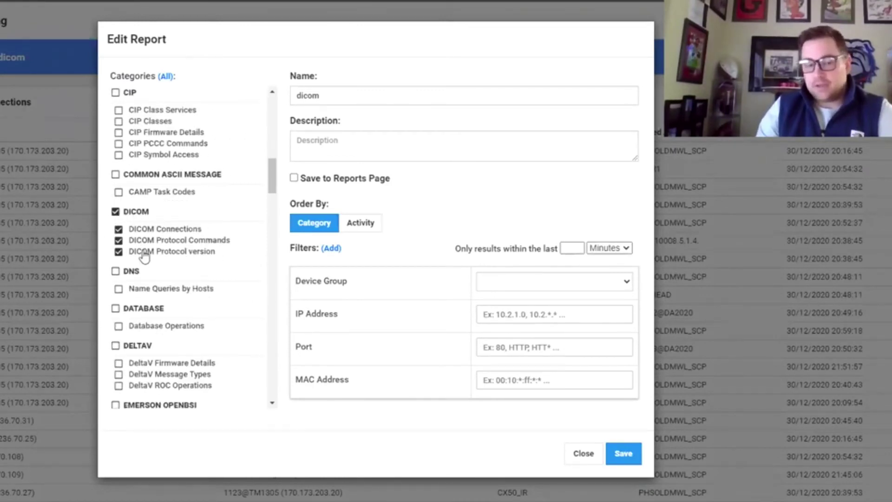
double_click(311, 95)
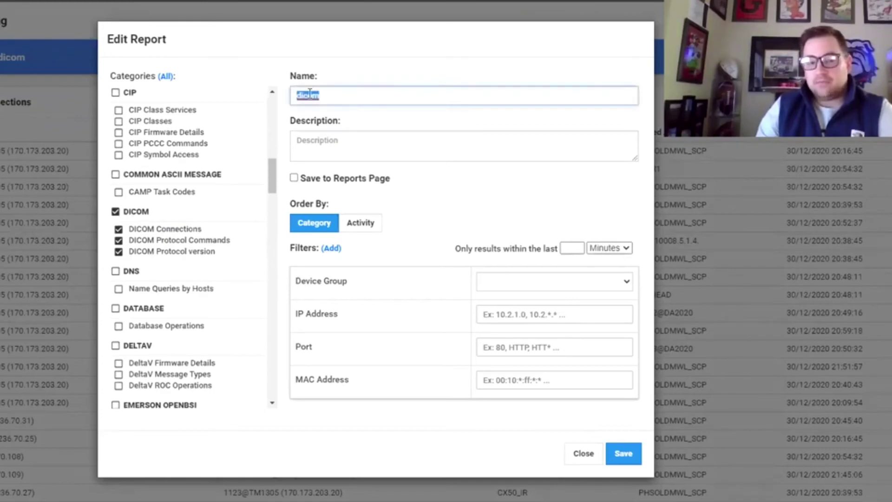
left_click(583, 453)
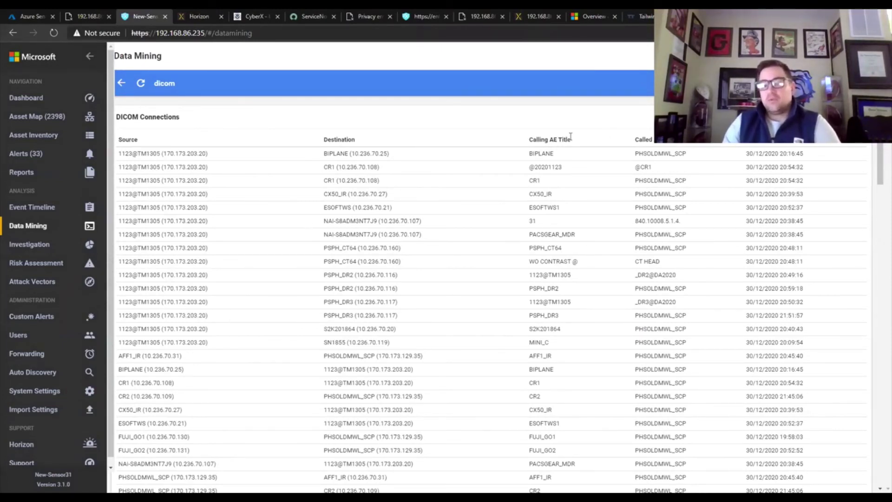
Highlight the Calling AE Title and PDU Type headings plus A-ASSOCIATE-AC and CC Connect Confirm (8) entries.
left_click_drag(550, 139, 581, 140)
left_click(566, 163)
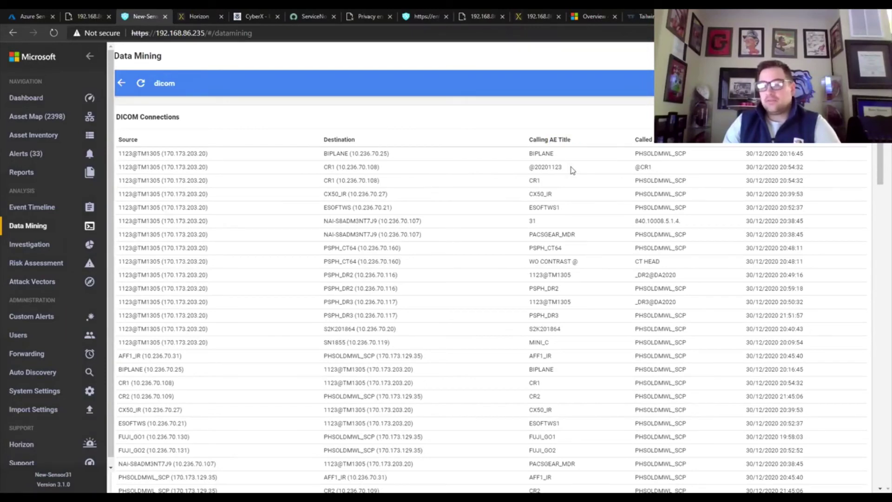
scroll(511, 241, "down", 10)
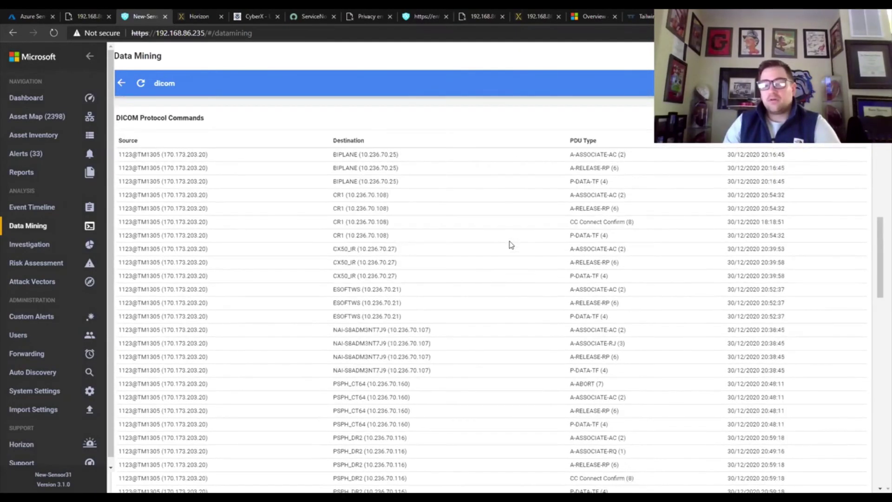
left_click_drag(570, 140, 599, 148)
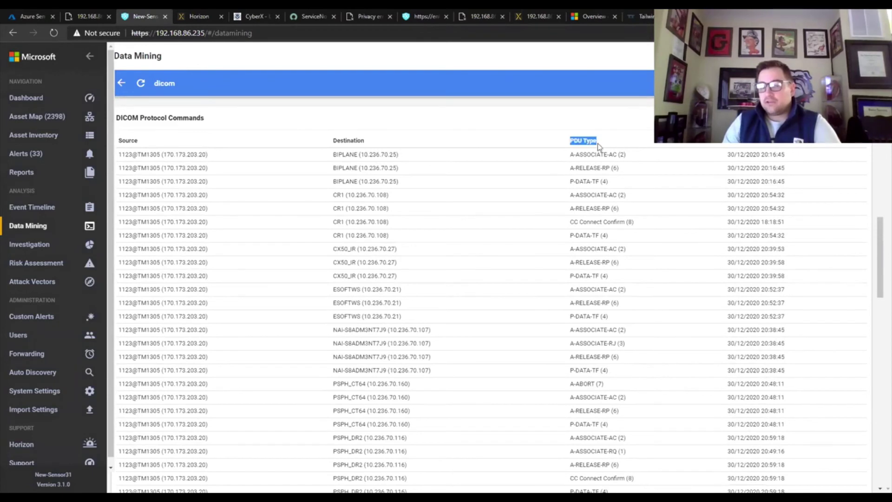
left_click(625, 155)
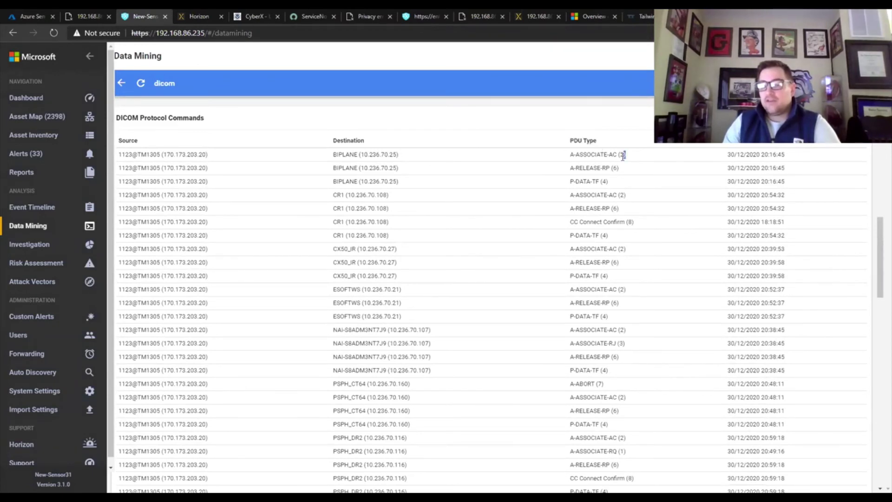
left_click_drag(577, 154, 592, 182)
left_click(586, 166)
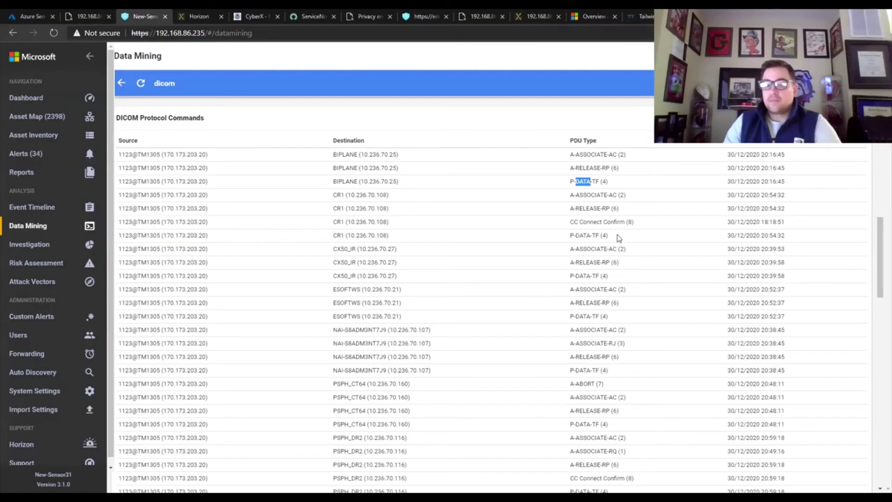
left_click_drag(570, 222, 631, 225)
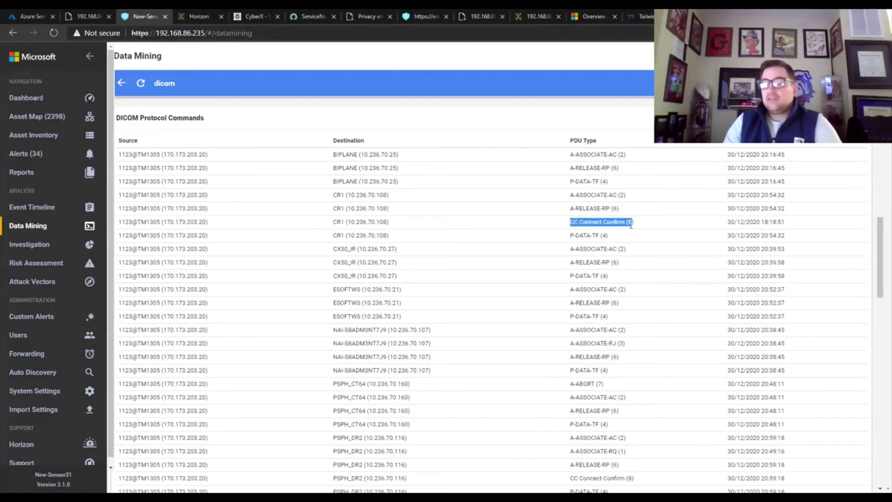
left_click(632, 224)
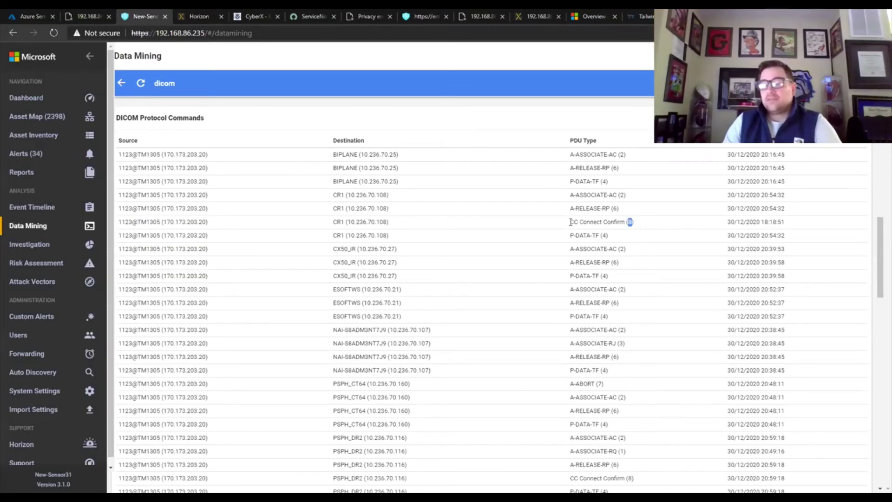
left_click_drag(571, 222, 636, 230)
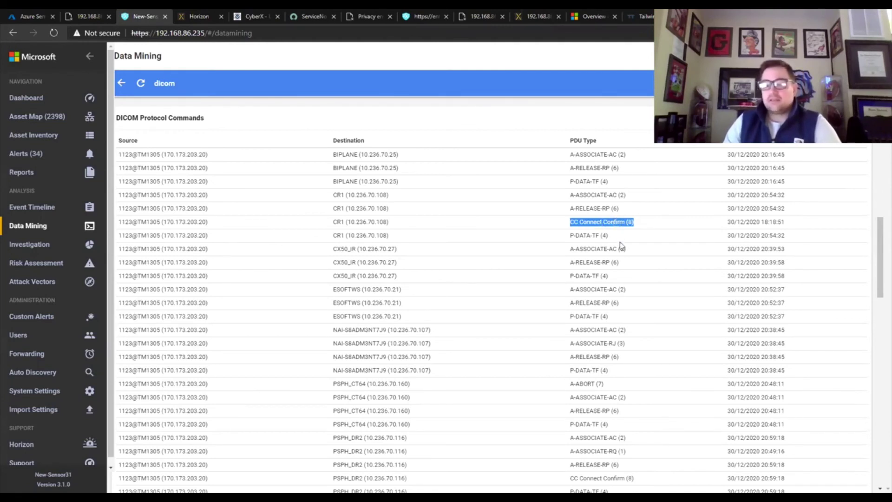
Highlight the A-ASSOCIATE-RQ (1) PDU type and load more DICOM Protocol Commands rows.
scroll(594, 298, "down", 2)
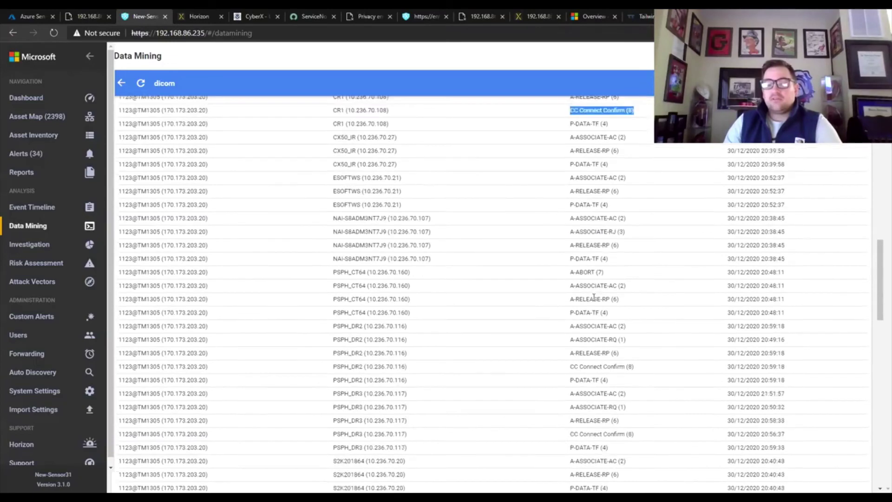
scroll(594, 298, "down", 2)
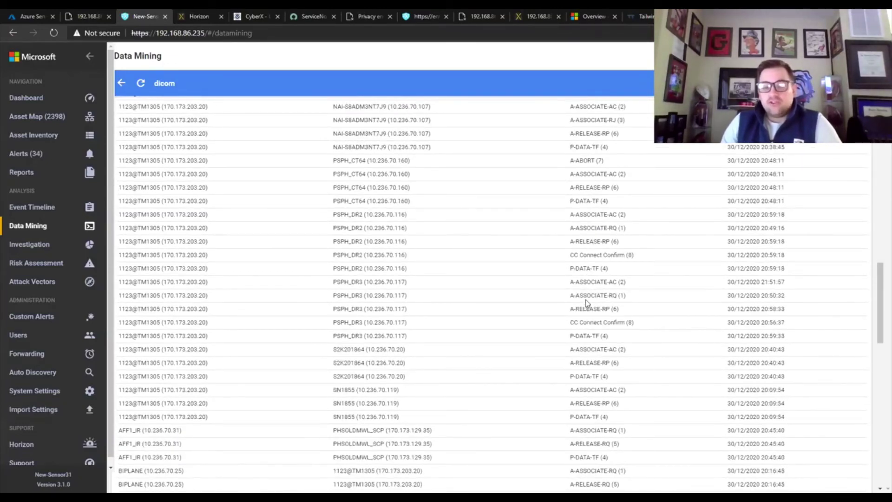
left_click_drag(596, 298, 611, 298)
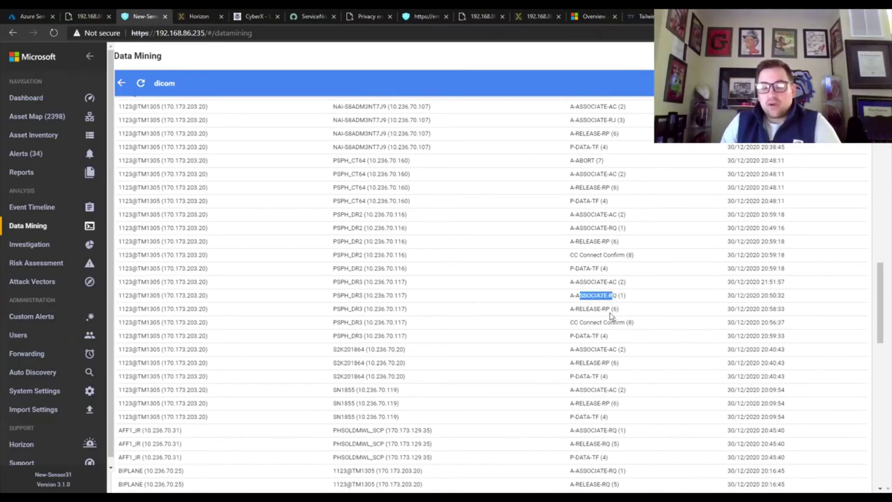
left_click(596, 344)
scroll(593, 339, "down", 7)
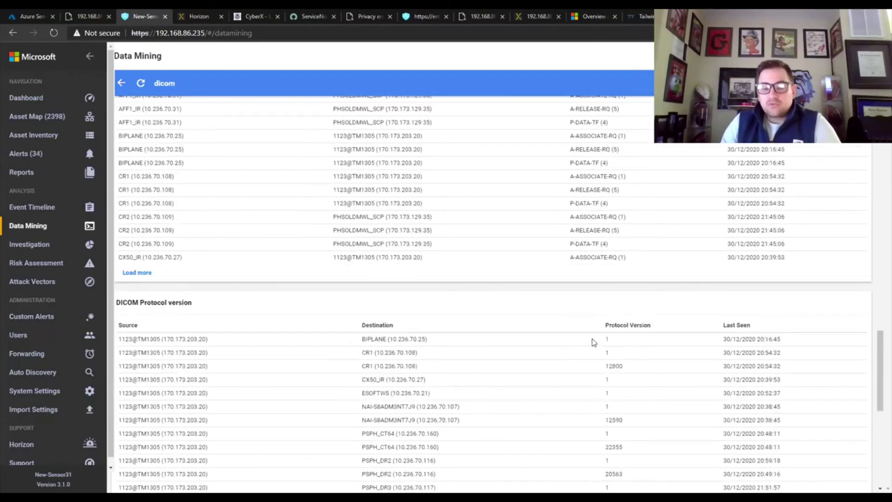
left_click(137, 273)
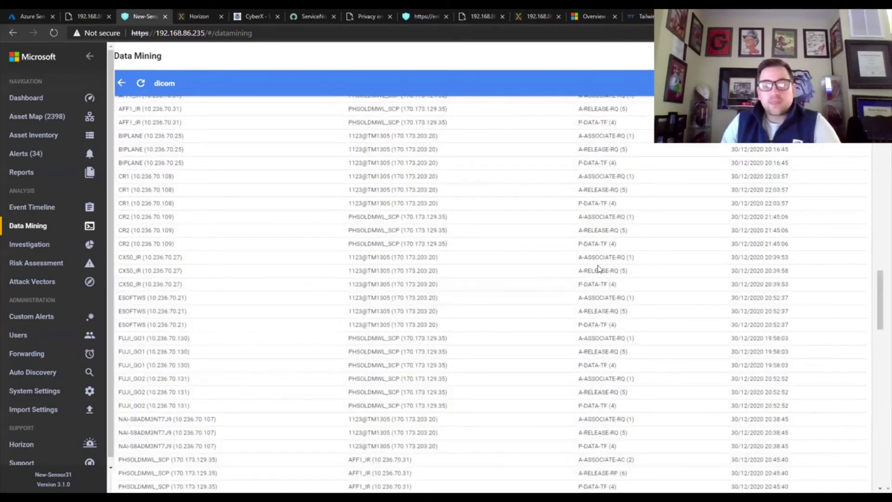
scroll(598, 284, "down", 7)
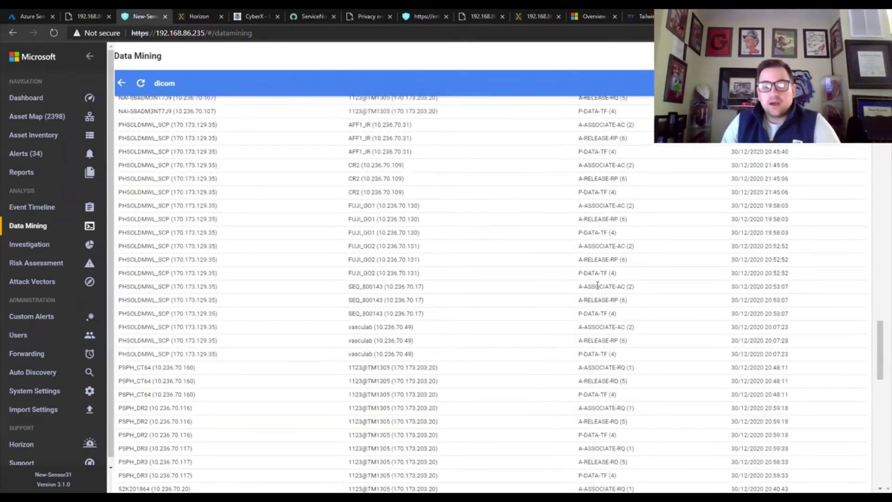
scroll(598, 285, "down", 5)
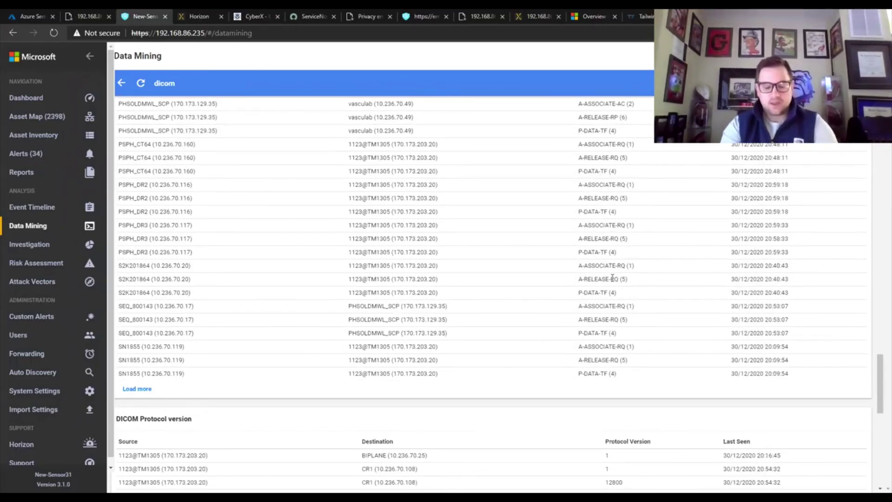
Search the page for 'rj' to find A-ASSOCIATE-RJ (3), highlighting the nearby A-ABORT (7) entry.
key("ctrl+f")
type("g")
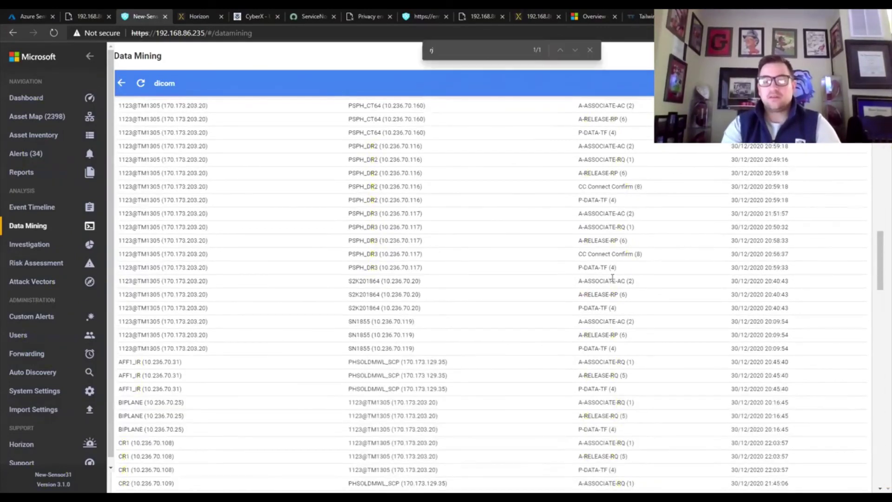
type("j")
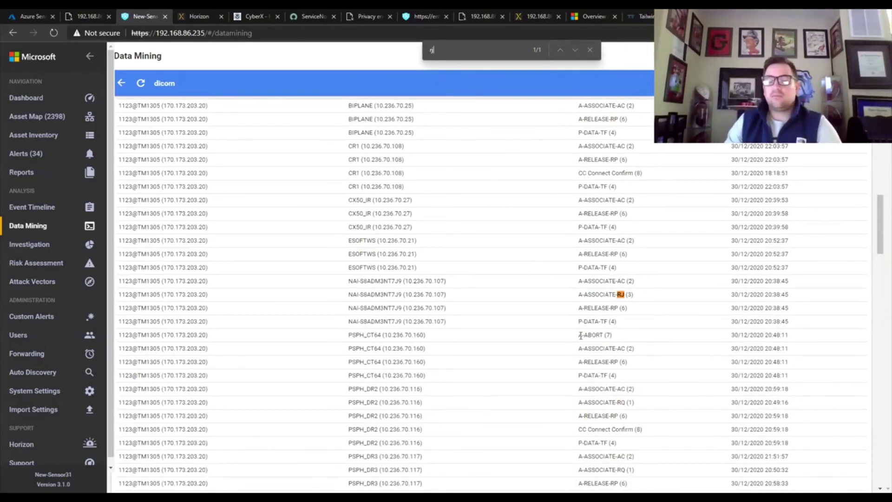
left_click_drag(578, 335, 615, 342)
left_click(614, 342)
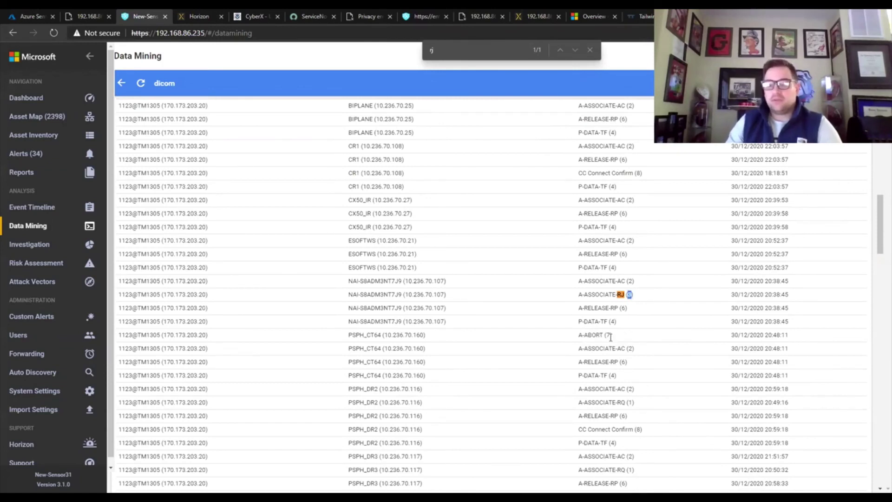
left_click(607, 335)
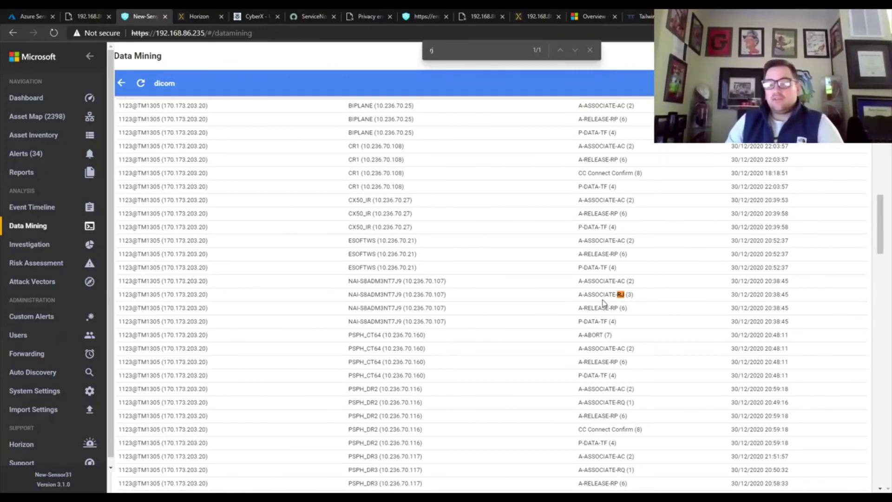
Scroll through the DICOM Protocol version table, return to the top, and close the page search.
scroll(352, 336, "down", 7)
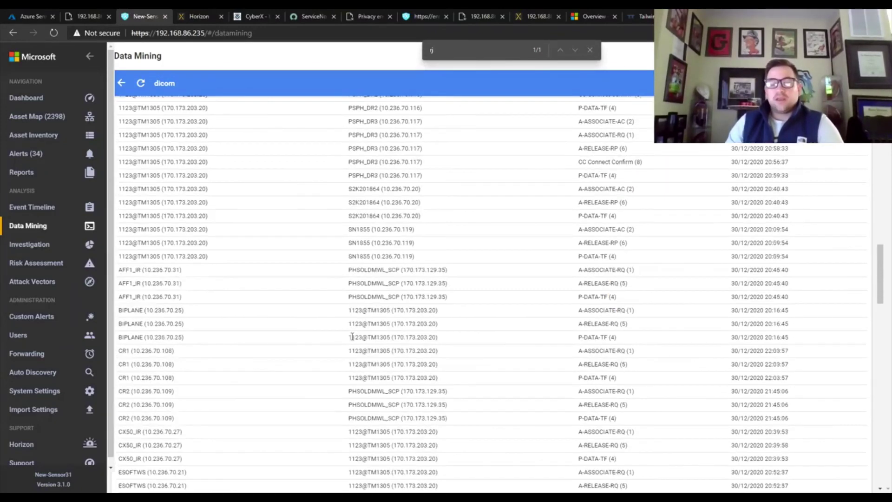
scroll(352, 337, "down", 14)
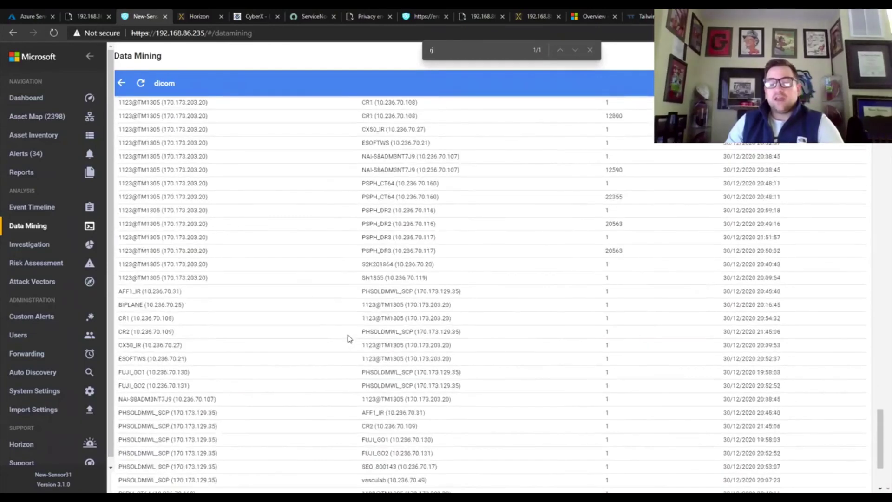
scroll(350, 339, "up", 2)
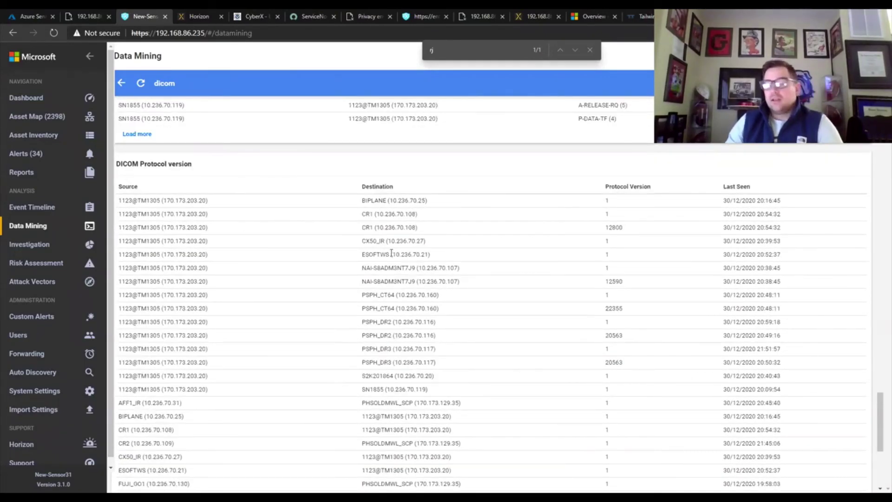
scroll(381, 260, "down", 4)
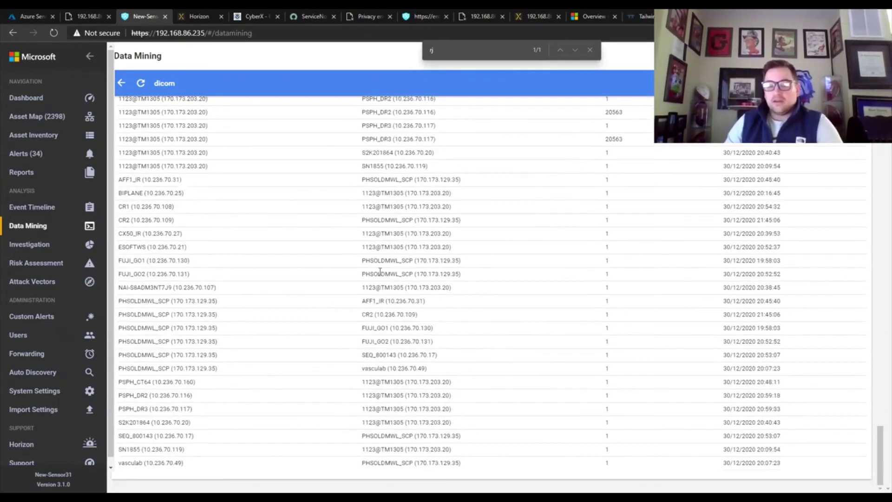
scroll(380, 272, "up", 4)
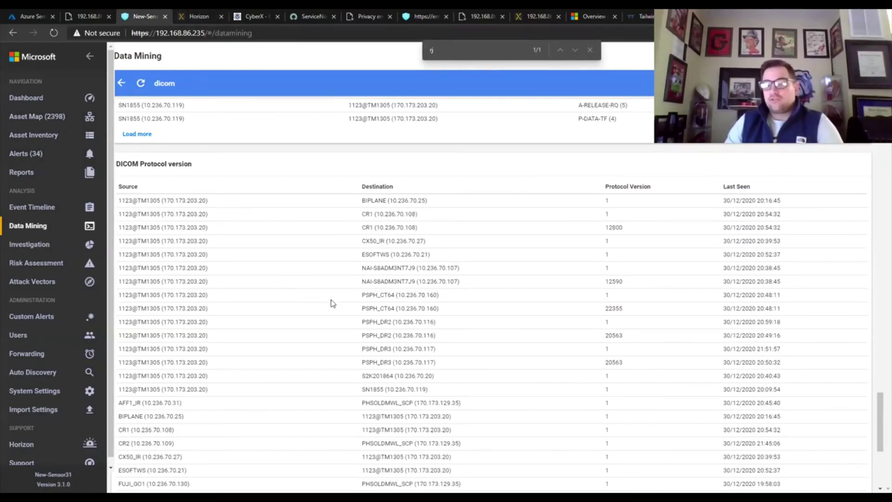
scroll(339, 304, "up", 10)
scroll(339, 304, "up", 5)
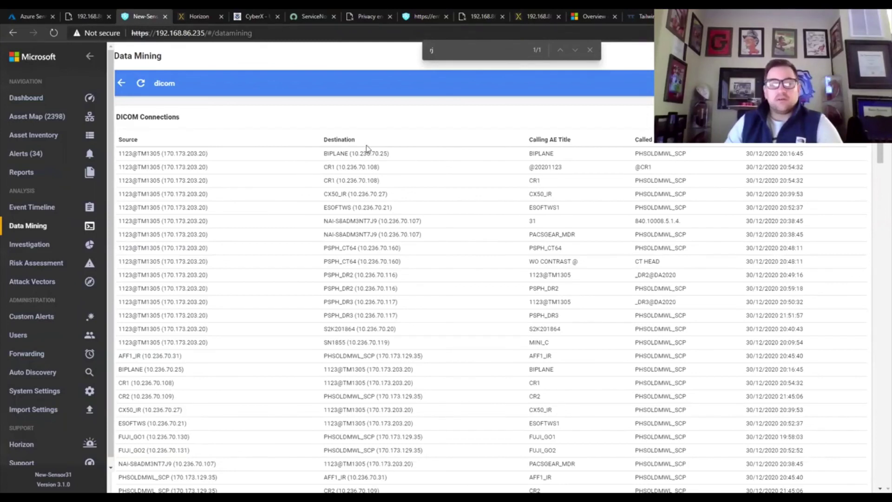
left_click(589, 49)
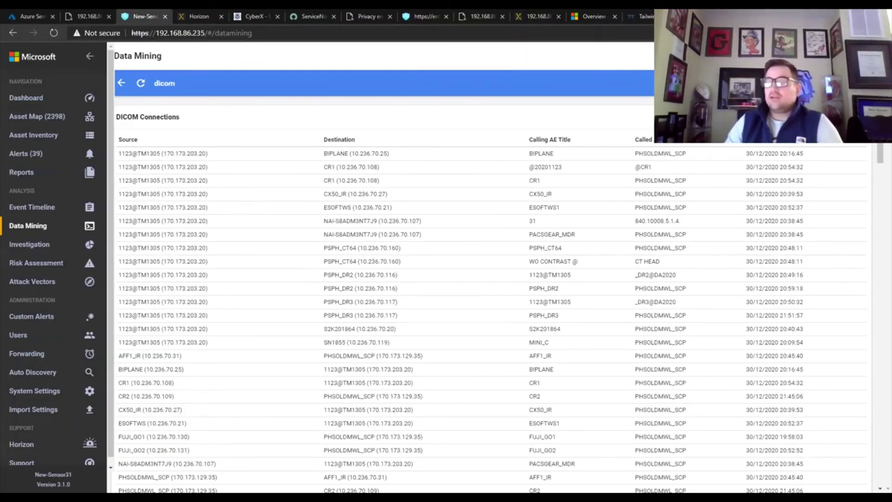